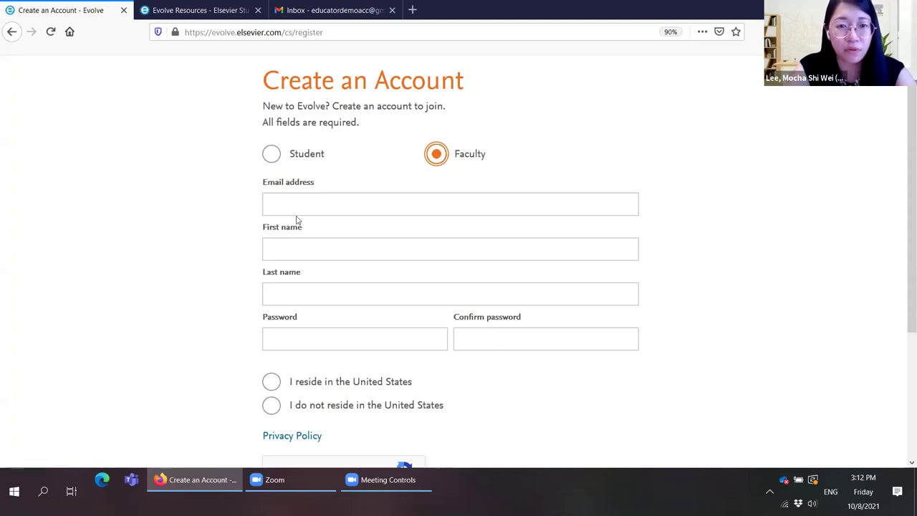
Step: Enter the account e-mail address and the first name on the faculty sign-up form
left_click(346, 205)
type("educator")
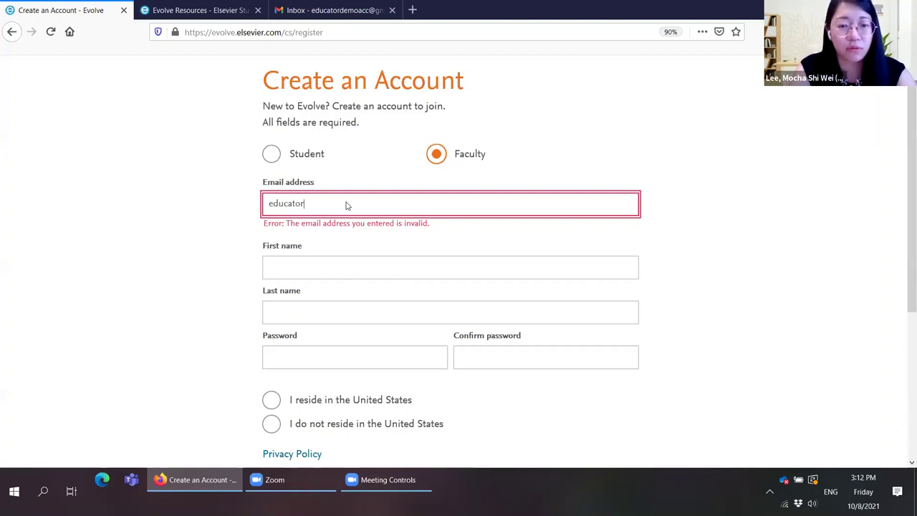
key("Tab")
type("Mocha")
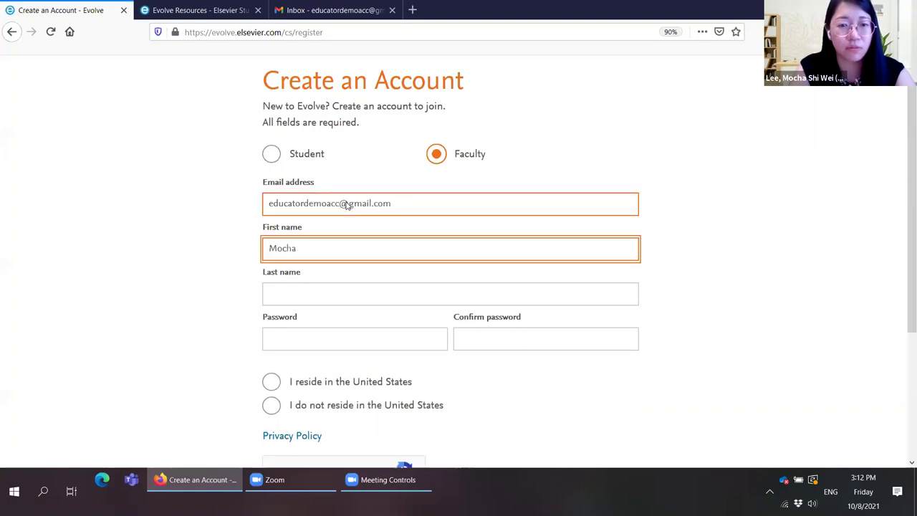
key("Tab")
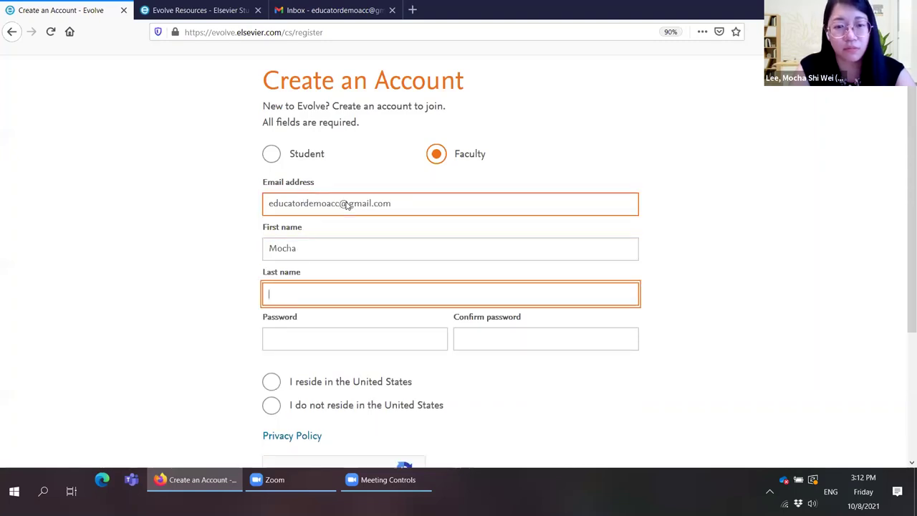
key("Tab")
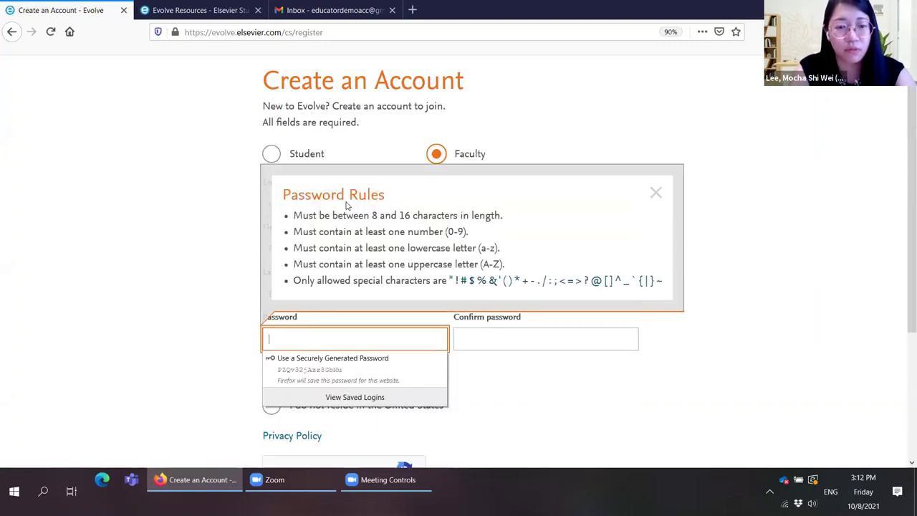
Step: Enter a valid password and retype it to confirm, correcting the mismatched entry
type("••••••")
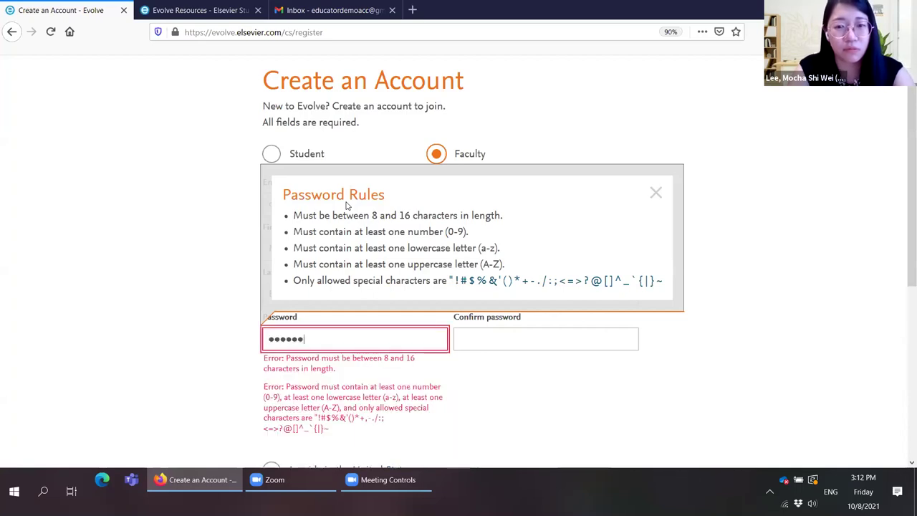
type("•••••••")
key("Tab")
type("••••••••")
key("BackSpace")
key("BackSpace")
key("BackSpace")
key("BackSpace")
key("BackSpace")
key("BackSpace")
key("BackSpace")
key("BackSpace")
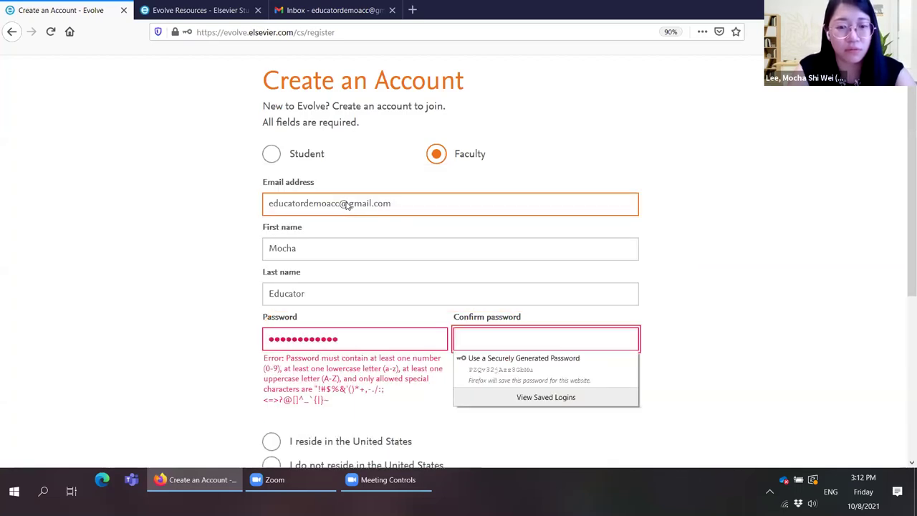
type("••••••••••••")
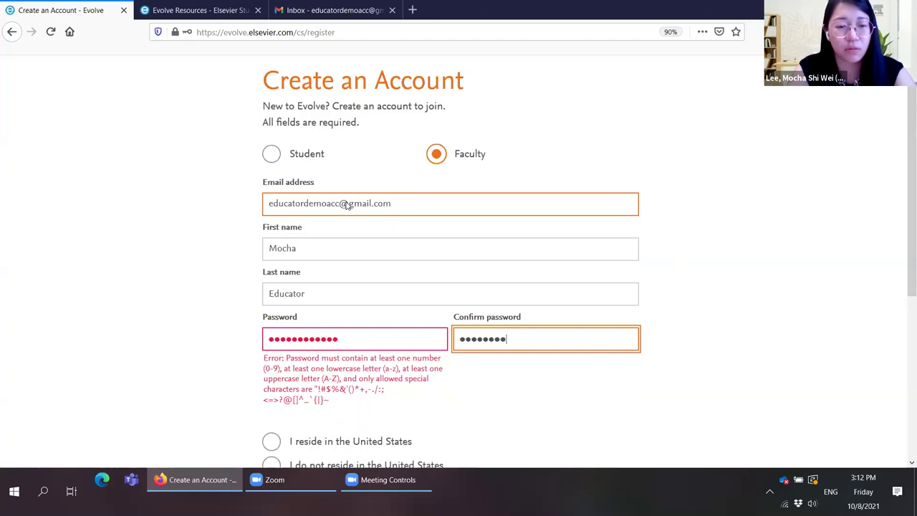
type("•")
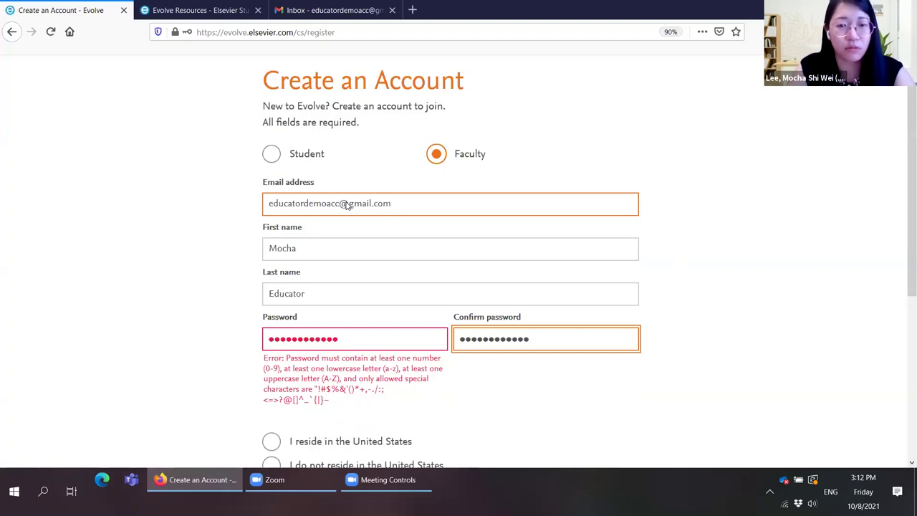
left_click(387, 336)
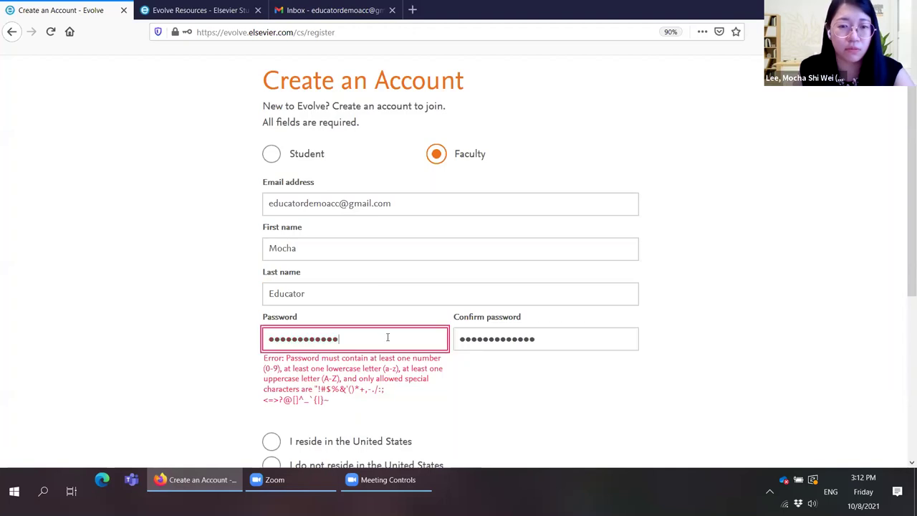
type("•")
scroll(279, 303, "down", 3)
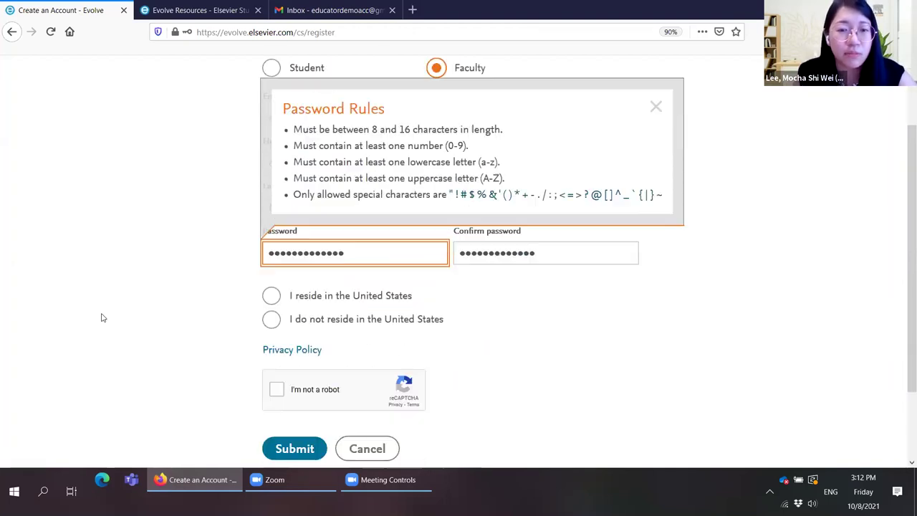
left_click(201, 286)
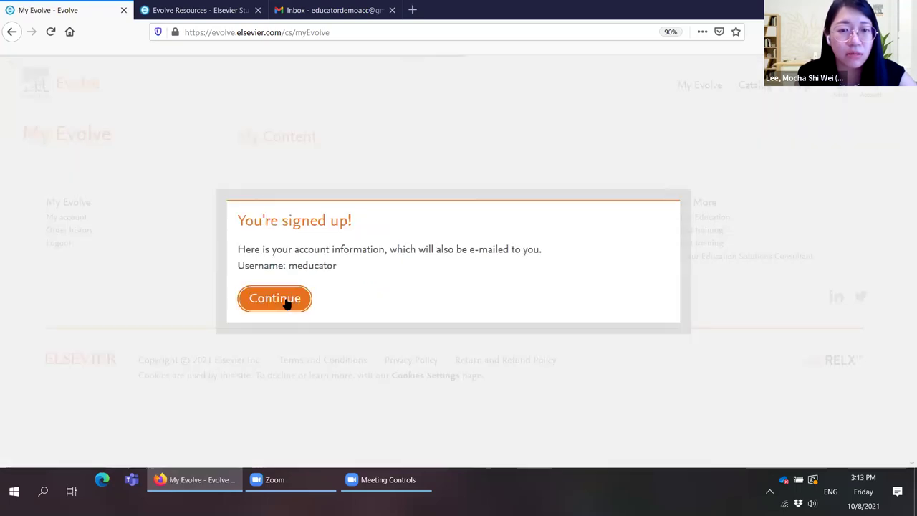
Step: Close the 'You're signed up!' confirmation to reach the Welcome to Evolve page
left_click(759, 133)
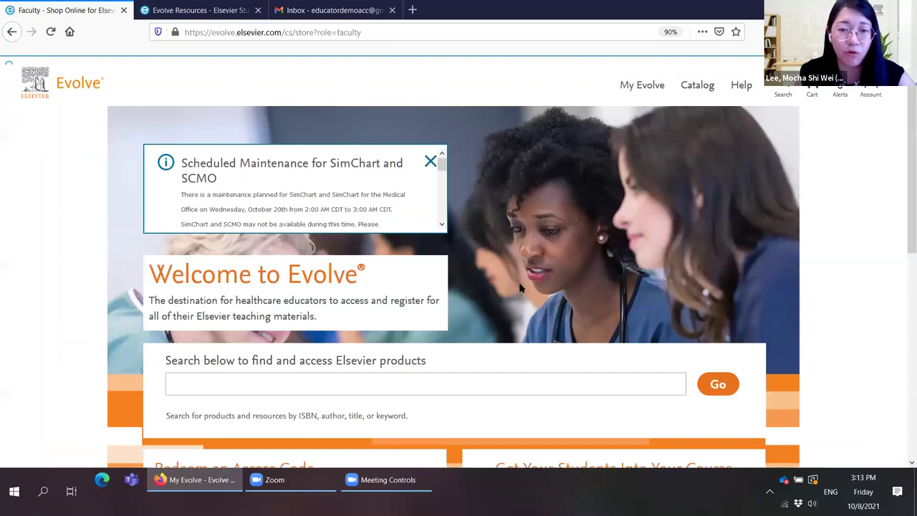
Step: Search the faculty catalog for 'Krause and mahan'
scroll(522, 280, "down", 1)
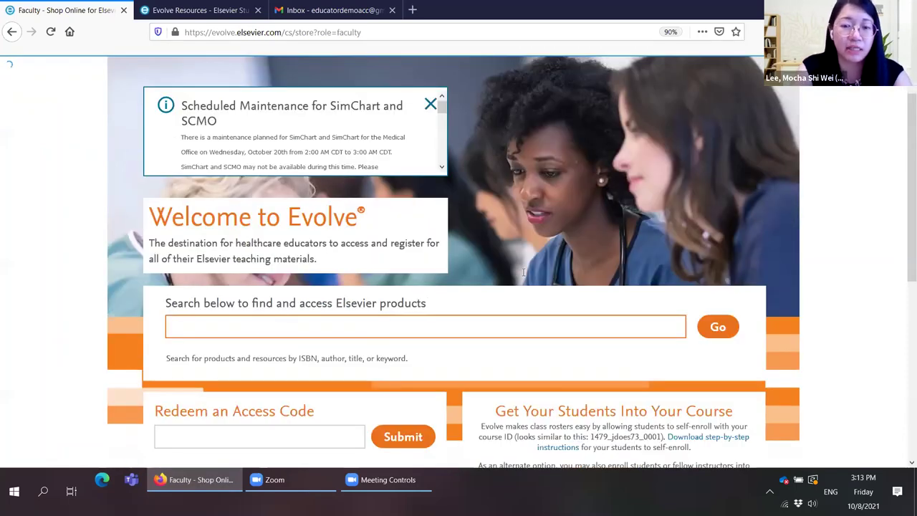
scroll(524, 272, "down", 1)
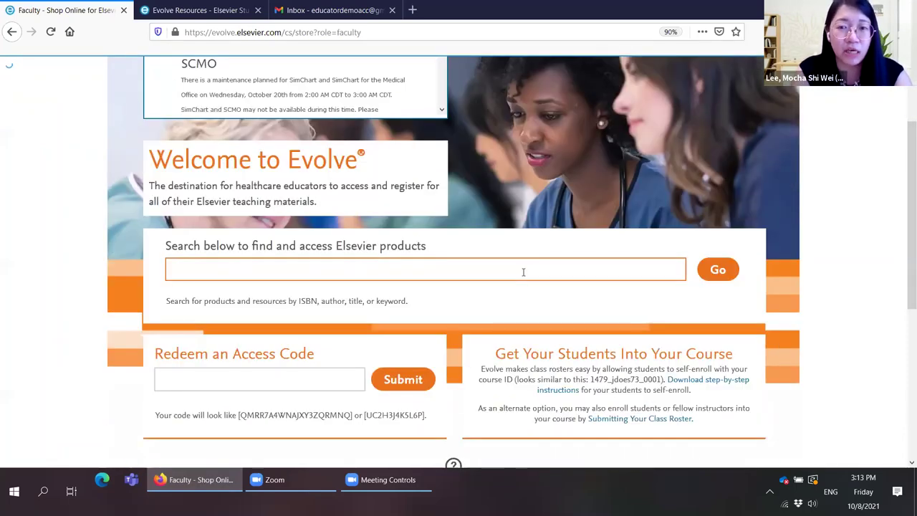
left_click(523, 273)
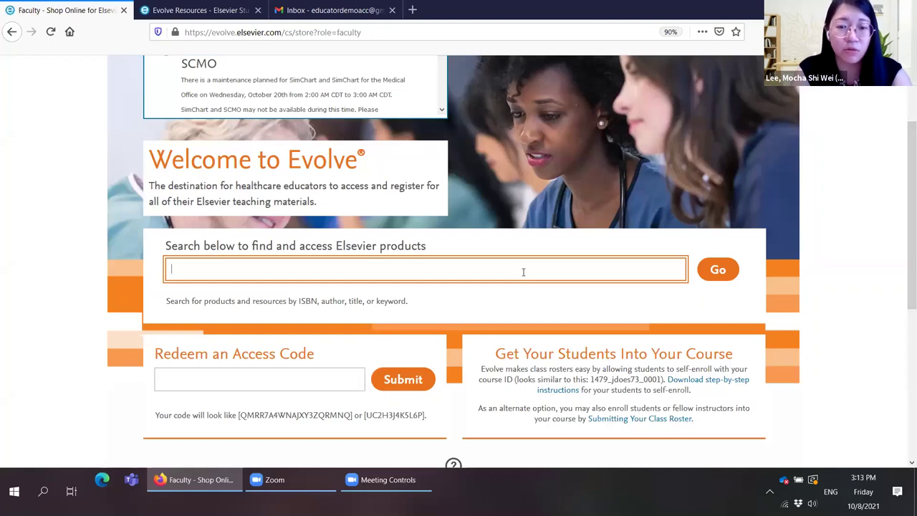
type("Krause")
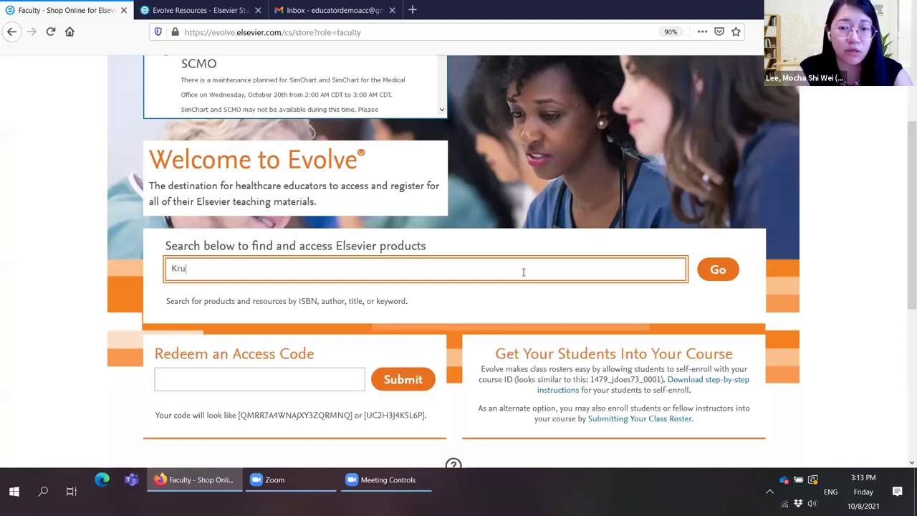
type(" and mahan")
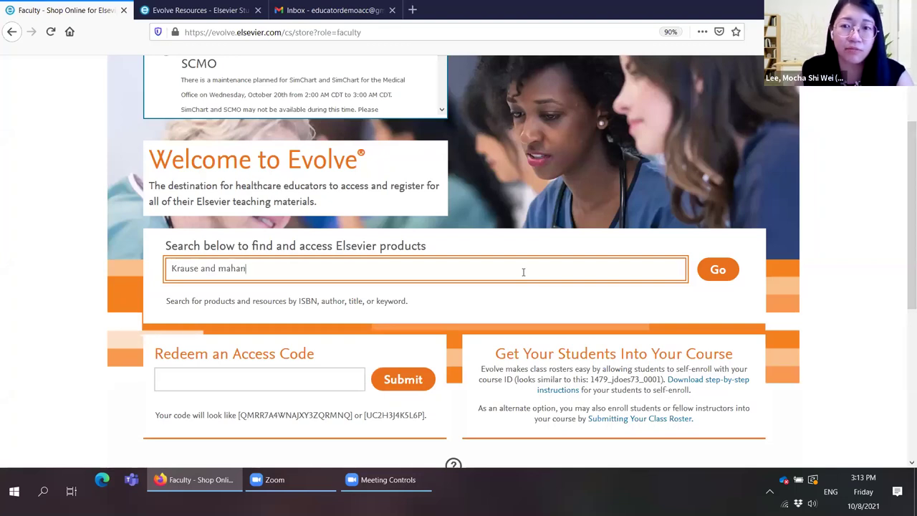
left_click(720, 272)
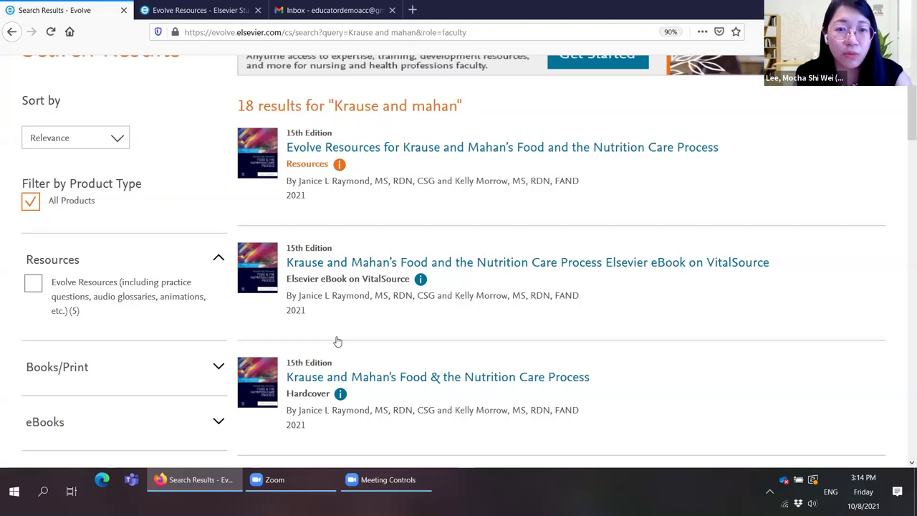
Step: Add the 15th Edition Krause and Mahan Evolve Resources (Evolve Content Only) to the cart at $0.00
scroll(338, 342, "down", 3)
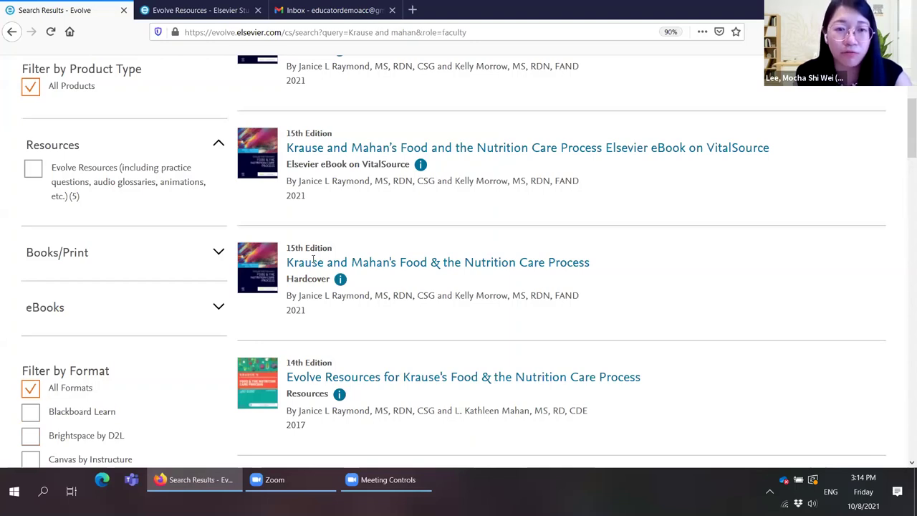
left_click(299, 259)
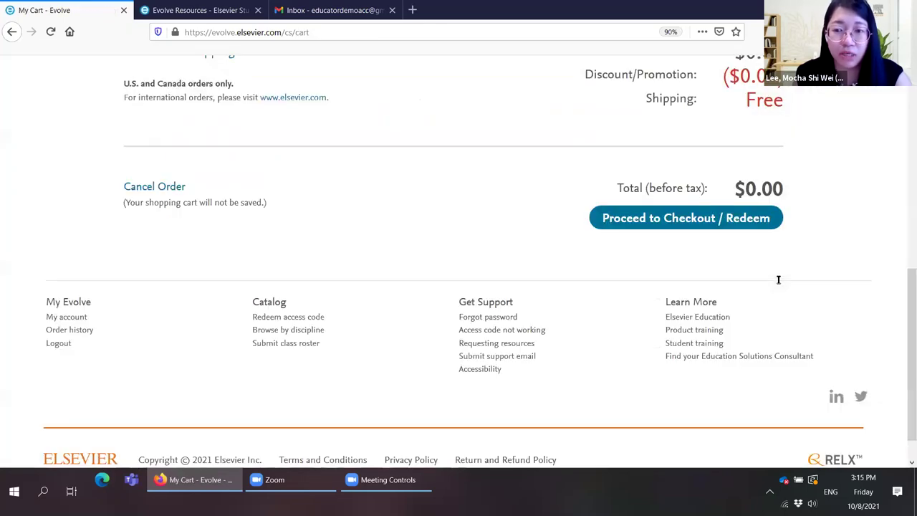
scroll(778, 279, "up", 1)
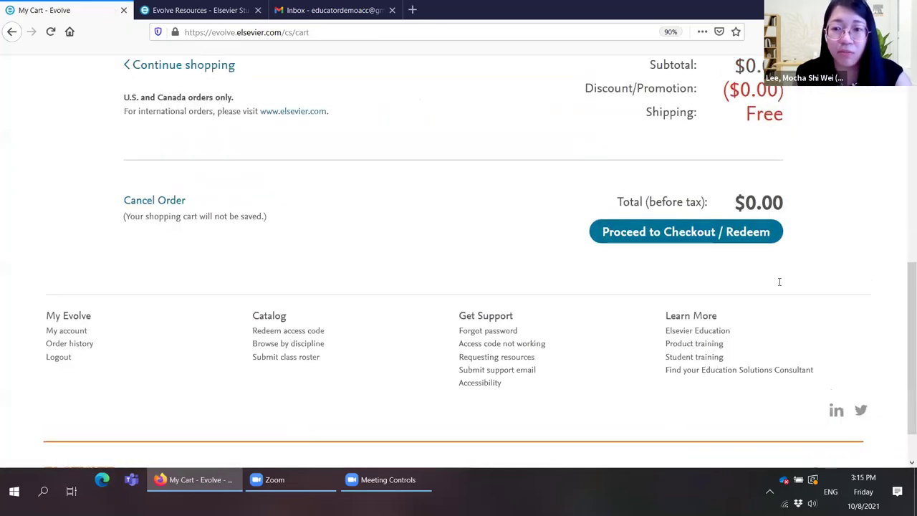
scroll(774, 294, "up", 5)
left_click_drag(735, 274, 684, 336)
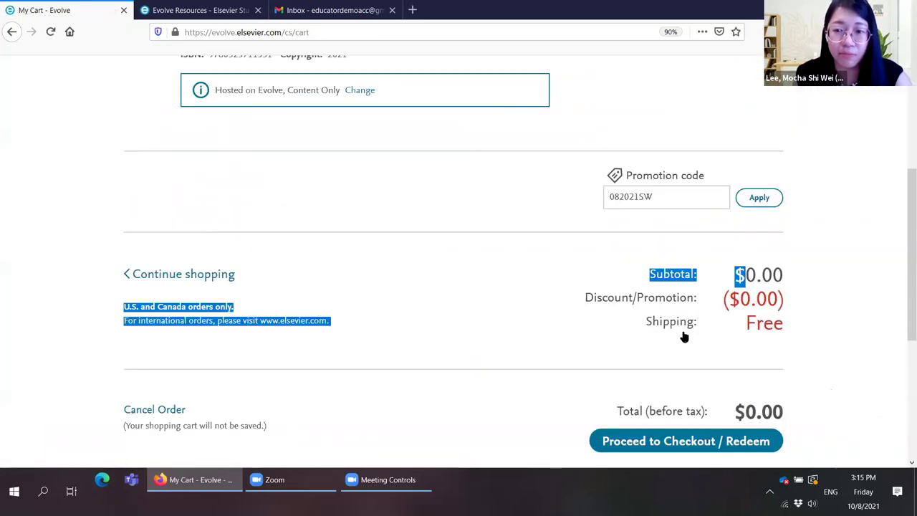
left_click(684, 336)
scroll(688, 329, "down", 3)
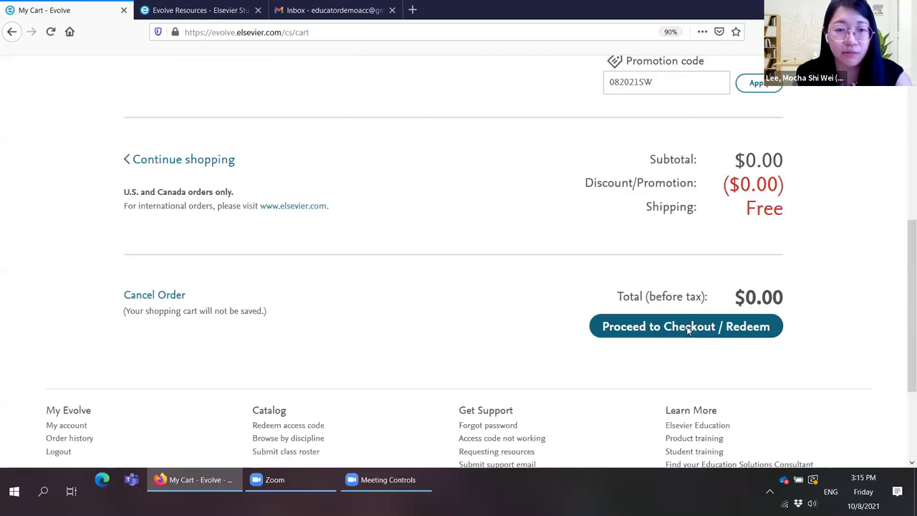
Step: Proceed to checkout and set the institution country to Malaysia
left_click(688, 327)
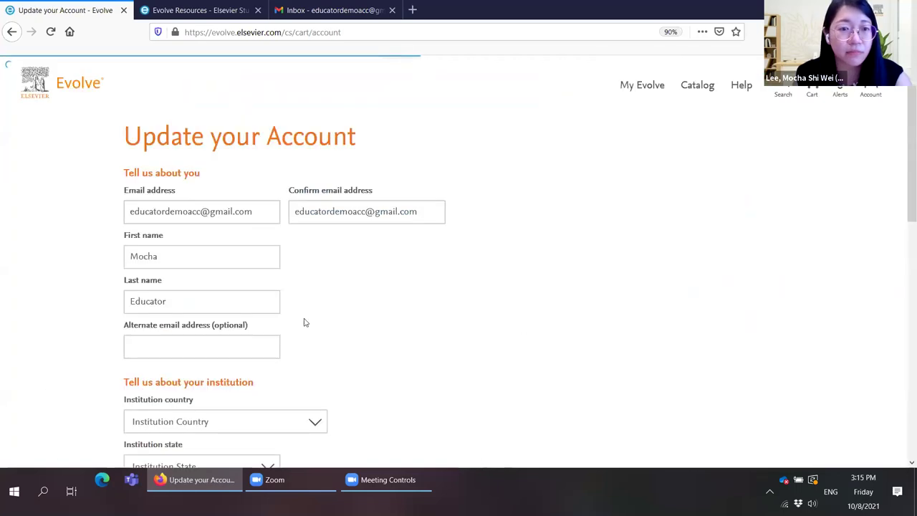
scroll(401, 279, "down", 3)
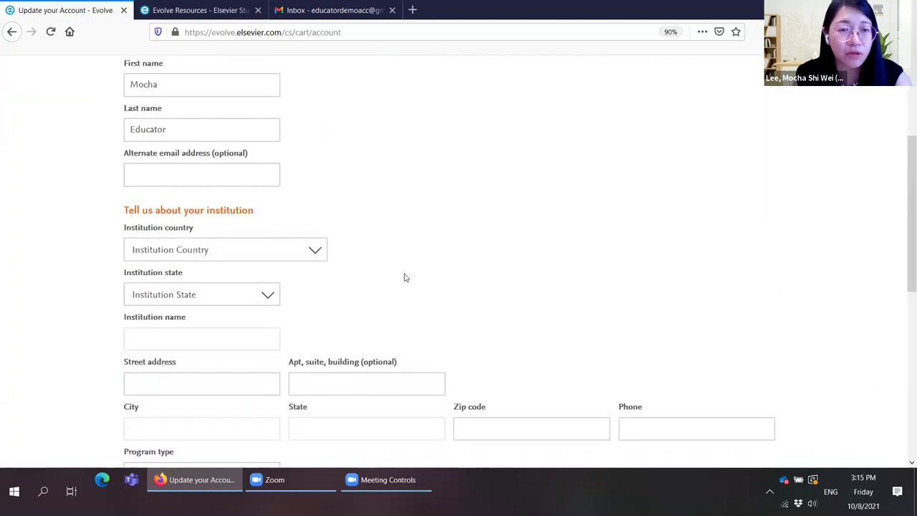
scroll(404, 277, "up", 1)
scroll(404, 278, "up", 1)
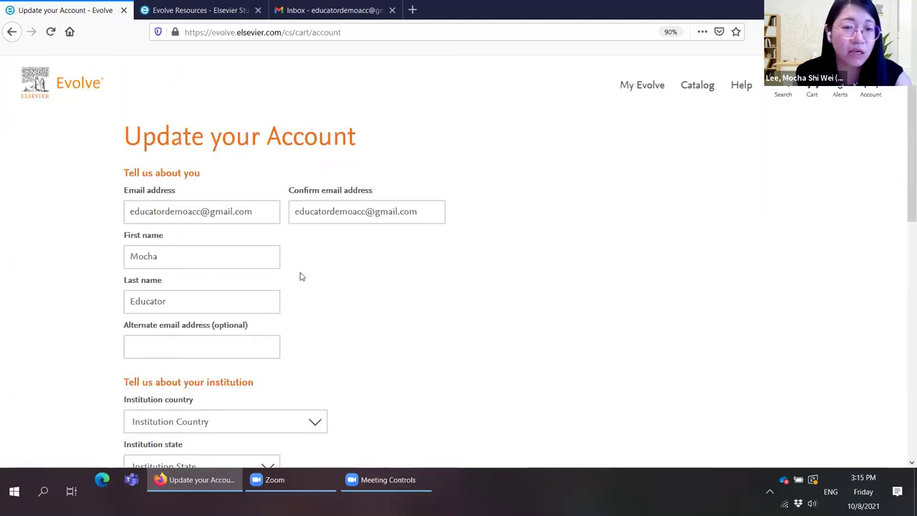
left_click(274, 293)
scroll(276, 297, "down", 1)
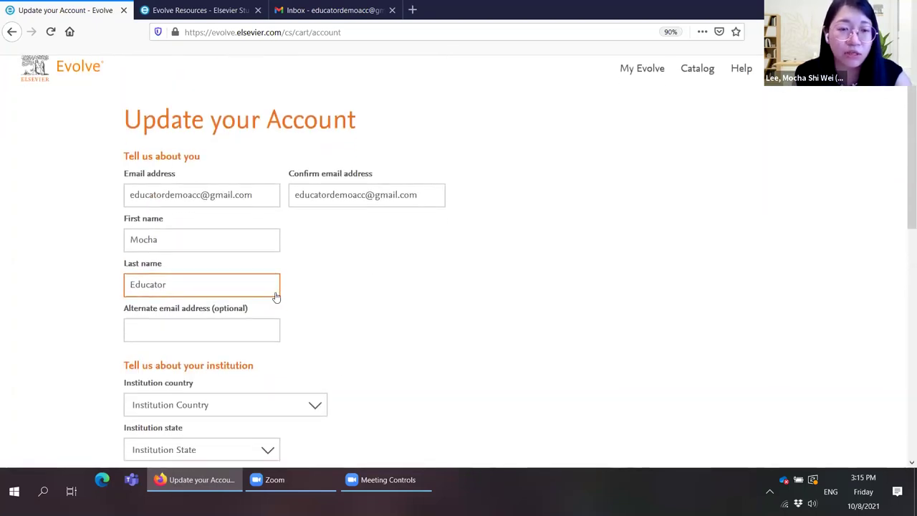
scroll(317, 311, "down", 2)
left_click(317, 310)
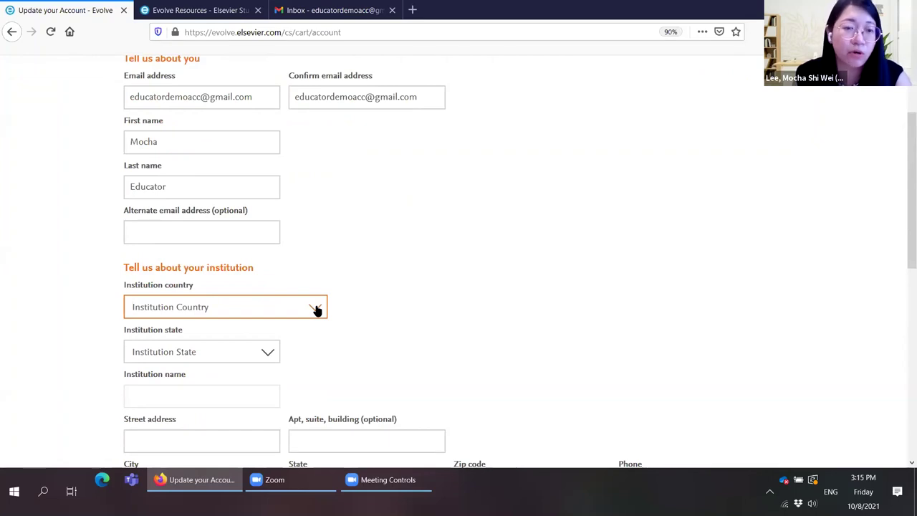
scroll(318, 262, "down", 1)
scroll(317, 266, "down", 1)
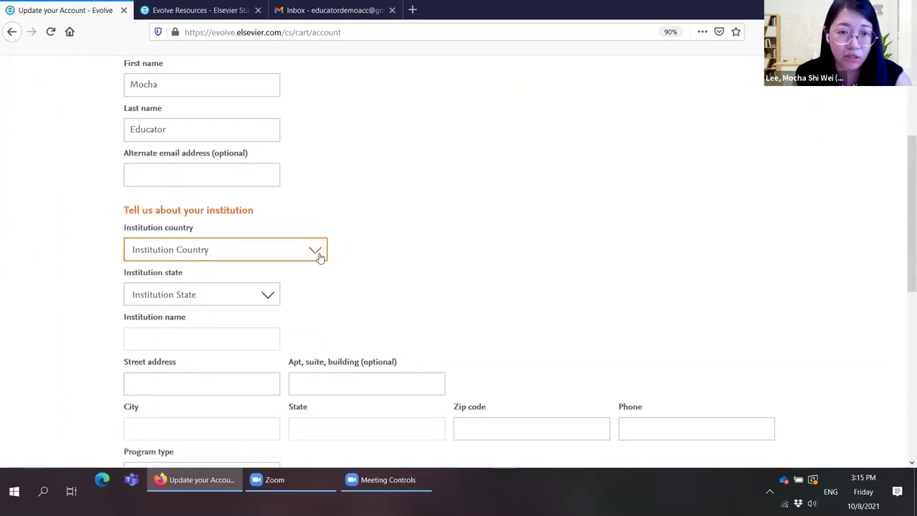
left_click(317, 256)
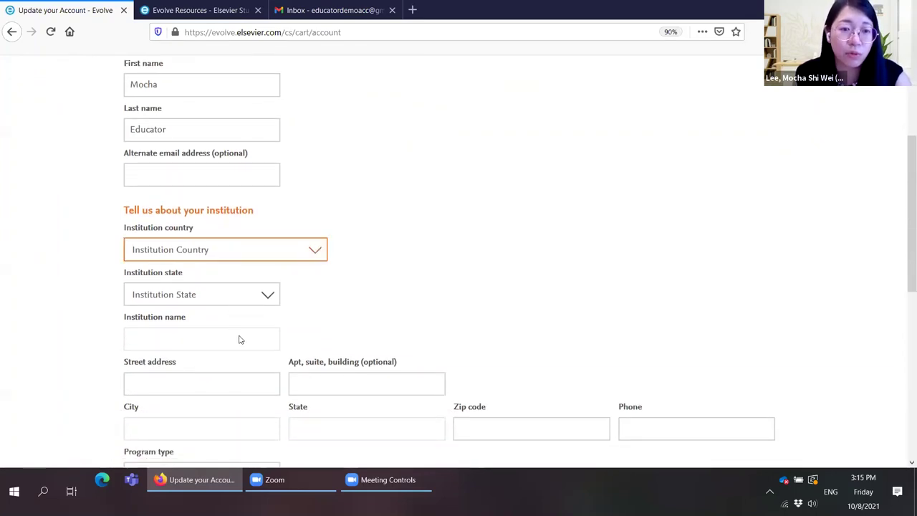
scroll(243, 342, "down", 2)
scroll(249, 350, "down", 20)
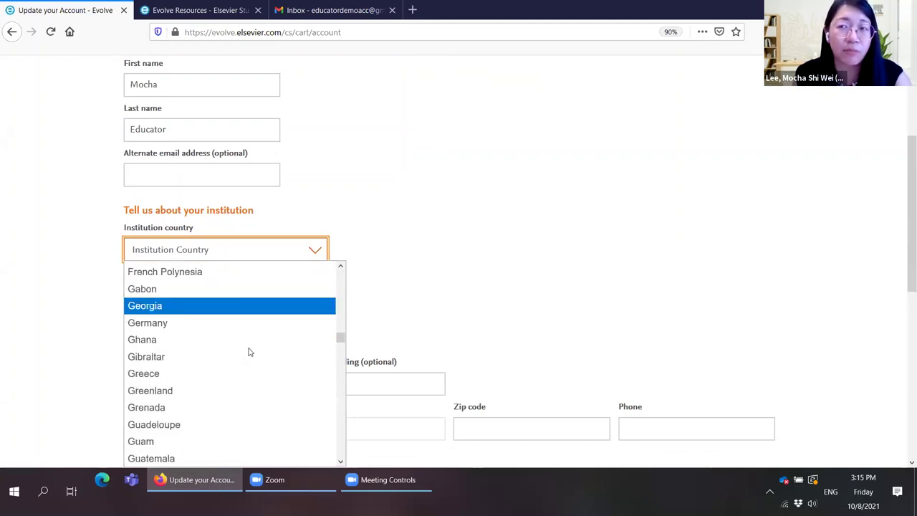
scroll(250, 353, "down", 5)
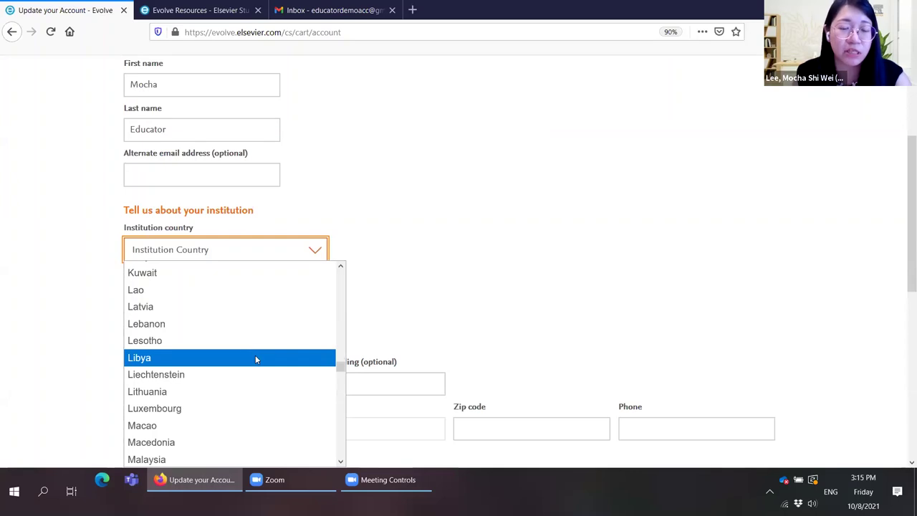
scroll(255, 355, "down", 2)
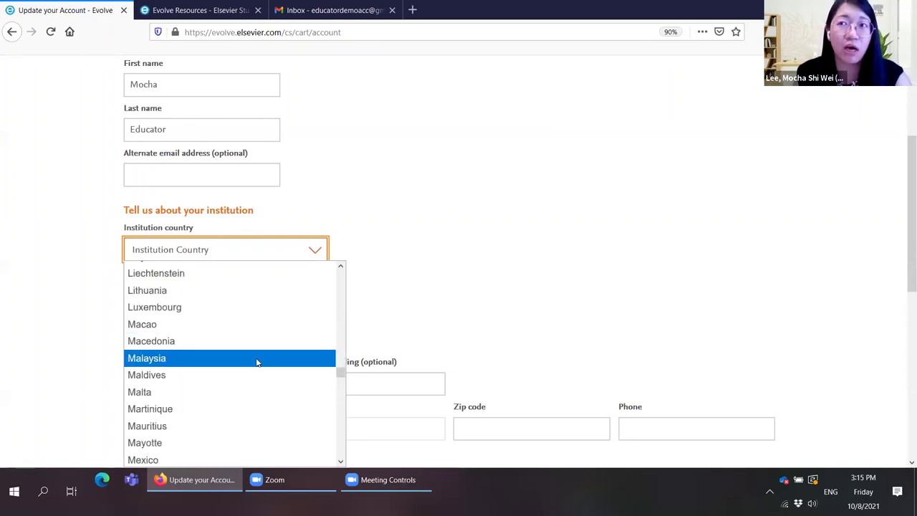
left_click(256, 358)
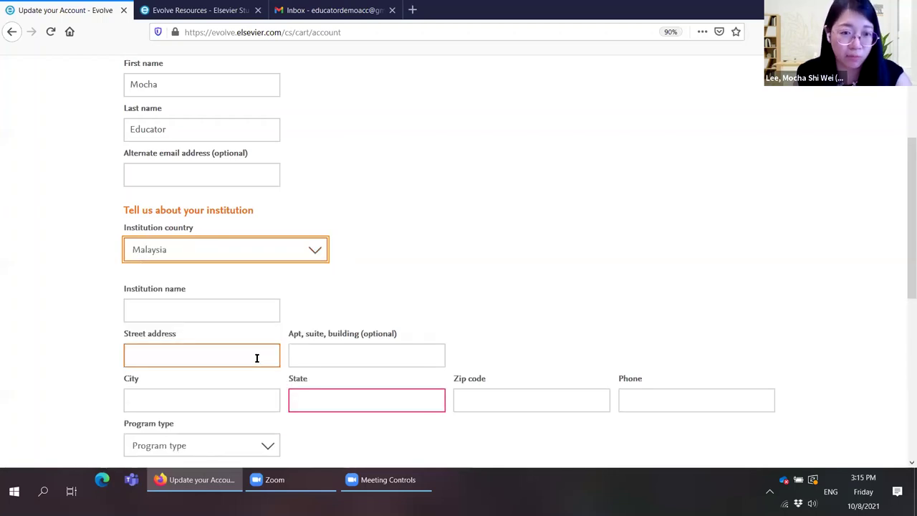
Step: Enter 'Elsevier' as the institution name
left_click(231, 304)
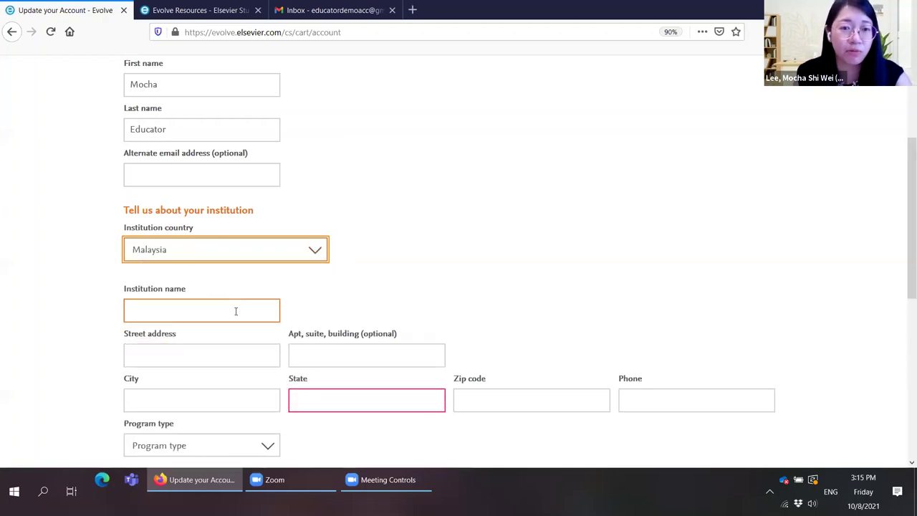
left_click(259, 315)
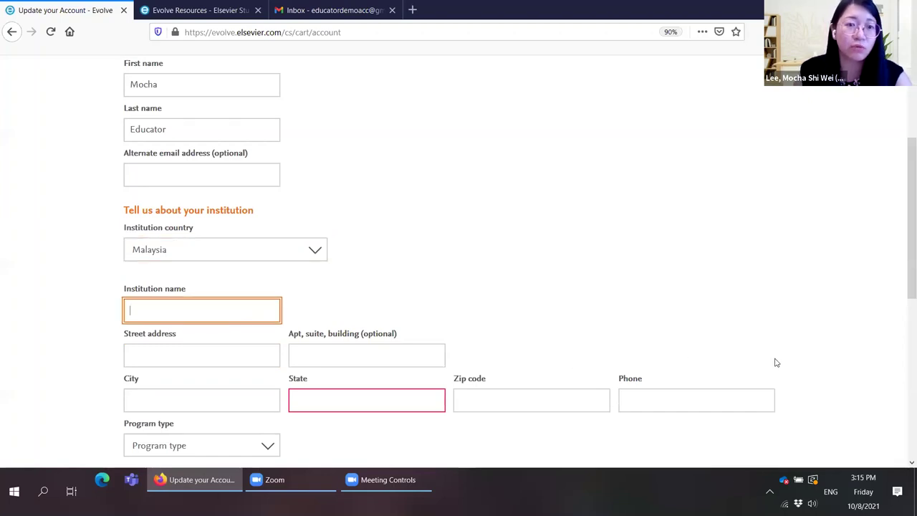
type("Elsvier")
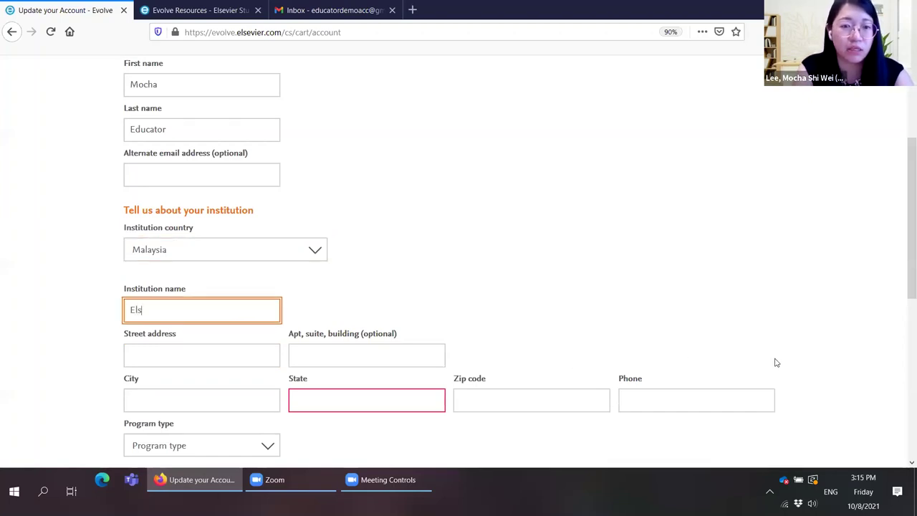
key("BackSpace")
key("BackSpace")
key("BackSpace")
key("BackSpace")
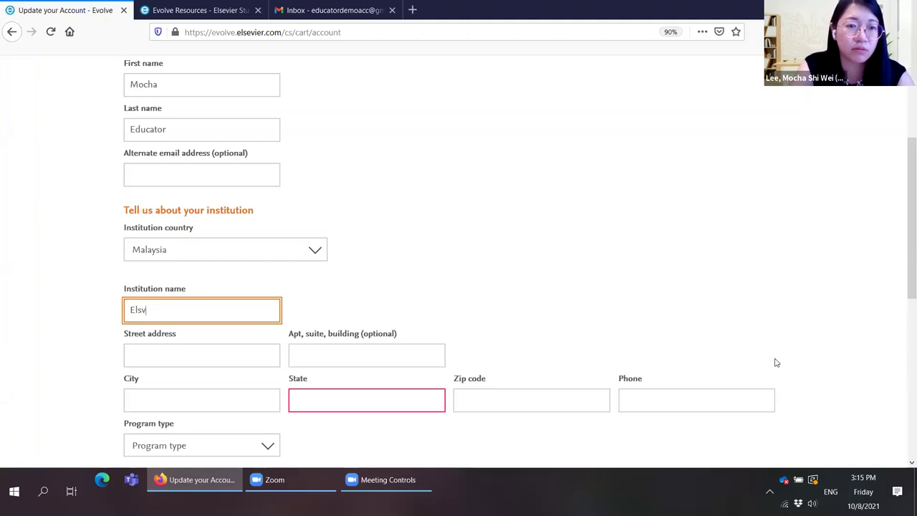
type("evier")
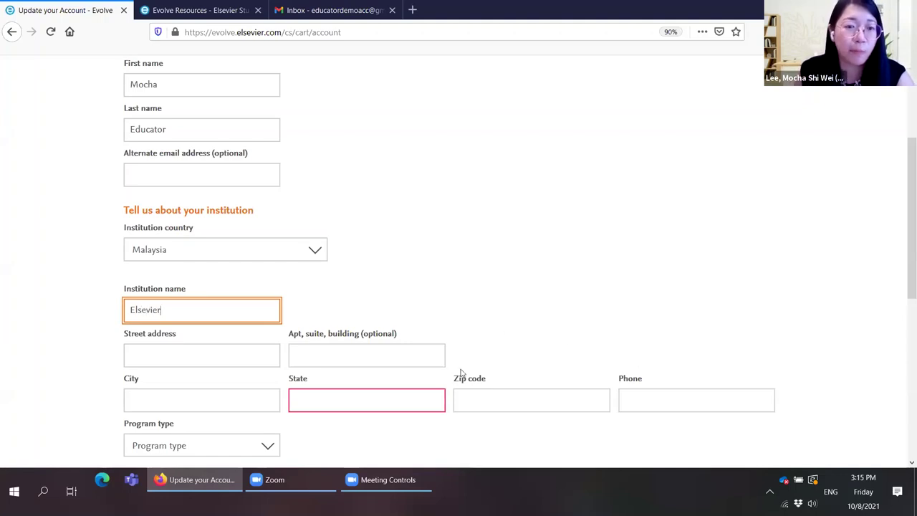
Step: Set the program type to Other
left_click(188, 352)
scroll(186, 315, "down", 2)
left_click(187, 306)
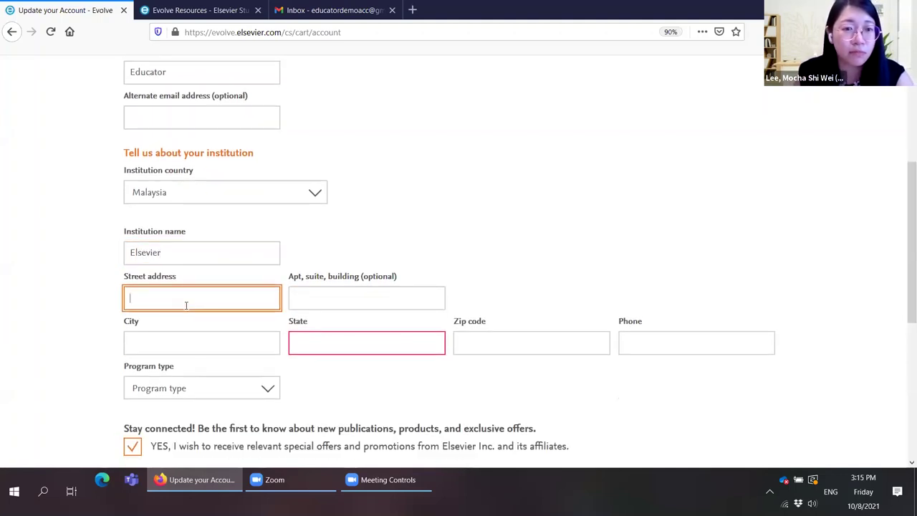
scroll(187, 343, "down", 1)
scroll(187, 322, "down", 3)
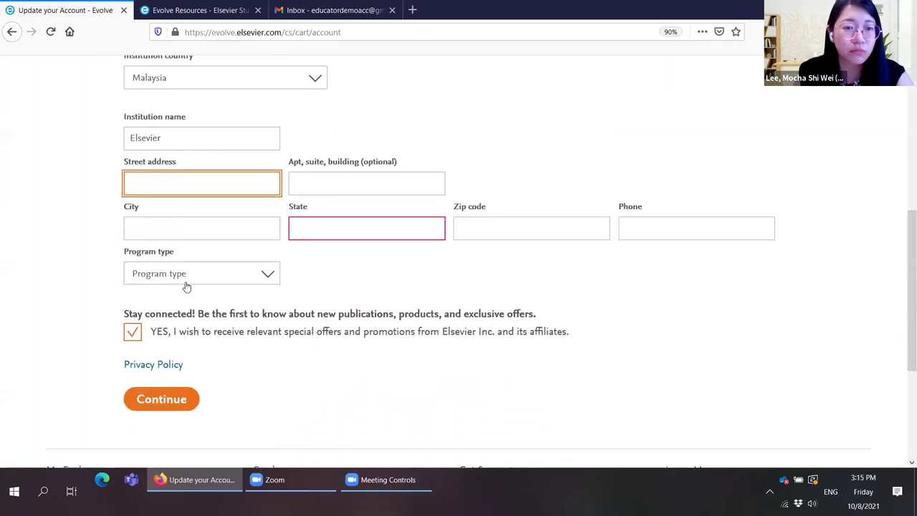
left_click(185, 283)
scroll(198, 215, "down", 5)
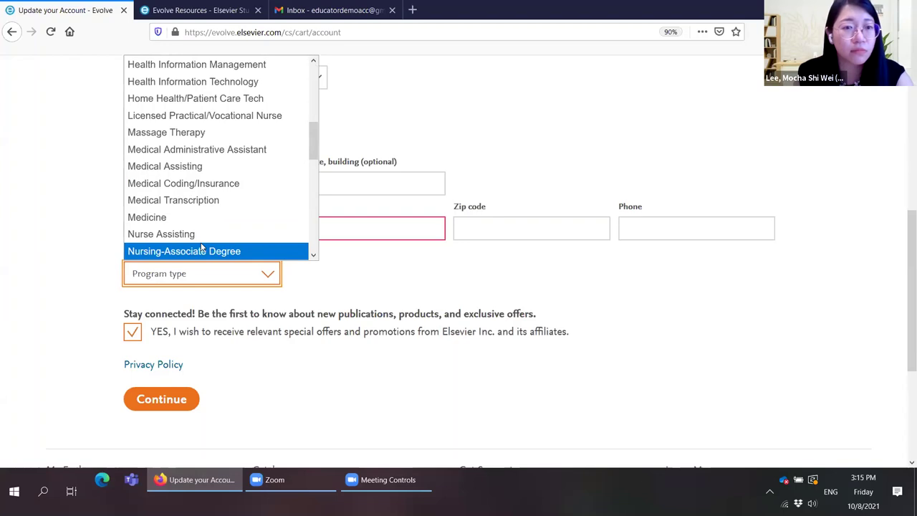
scroll(205, 216, "down", 3)
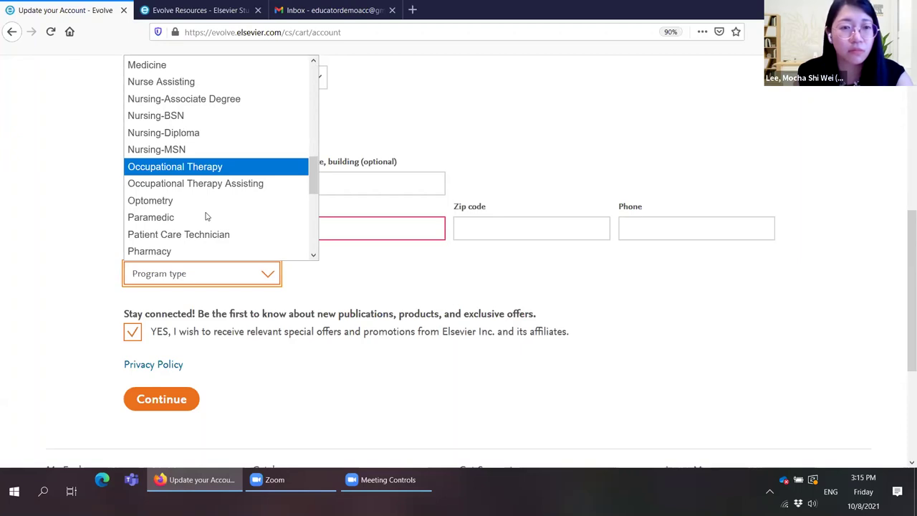
scroll(206, 216, "down", 2)
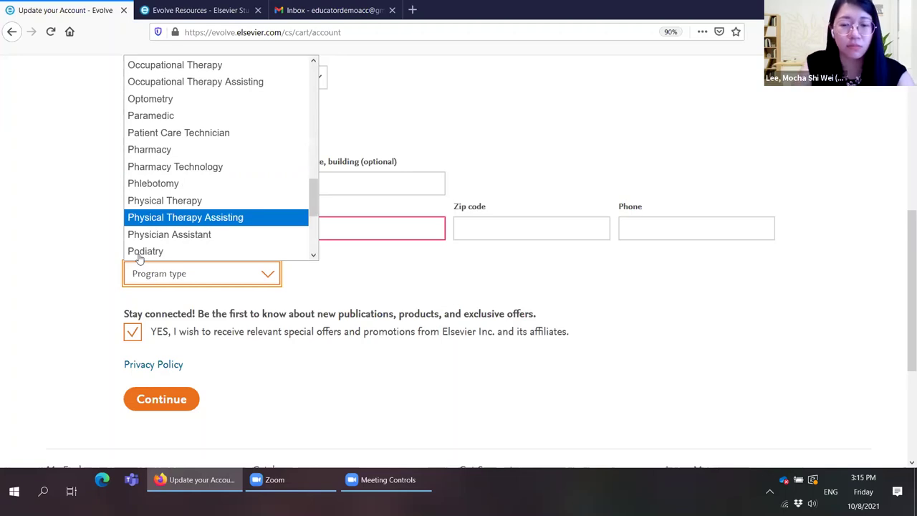
scroll(144, 244, "down", 3)
left_click(143, 251)
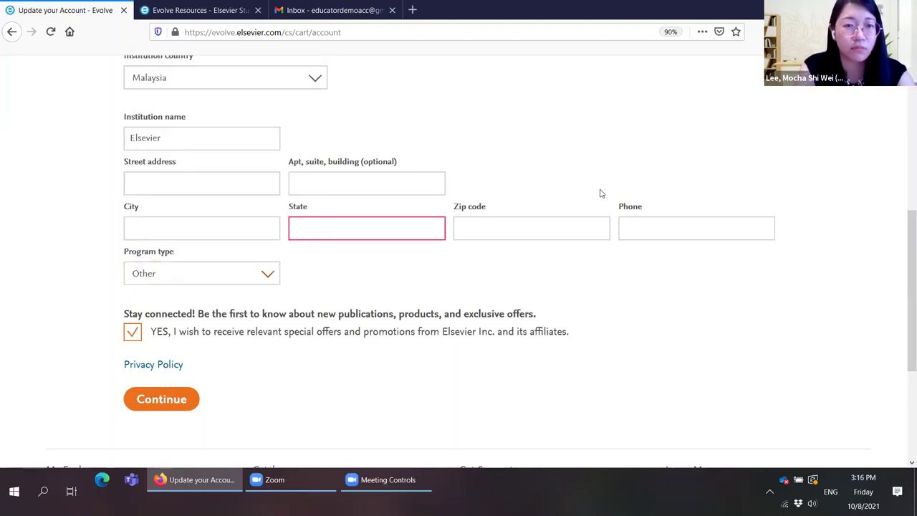
Step: Fill in the institution's street address, city and zip code
key("Return")
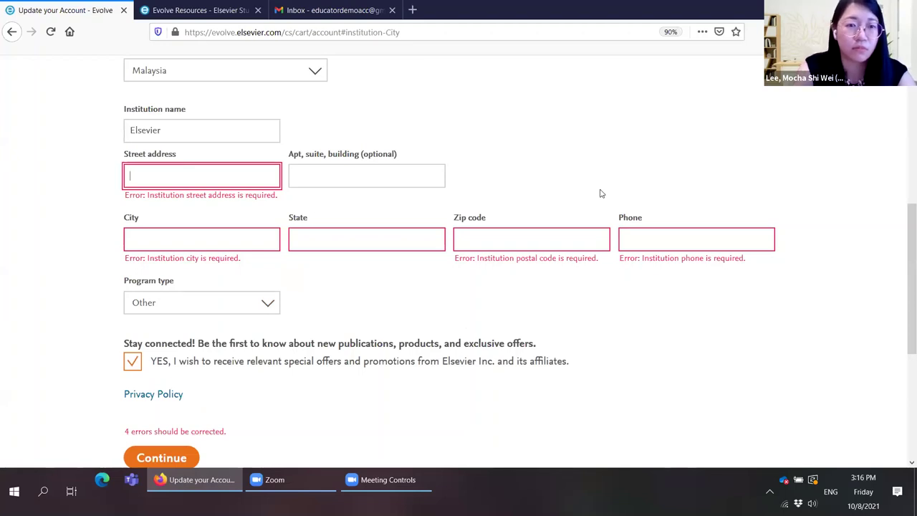
type("Winsland")
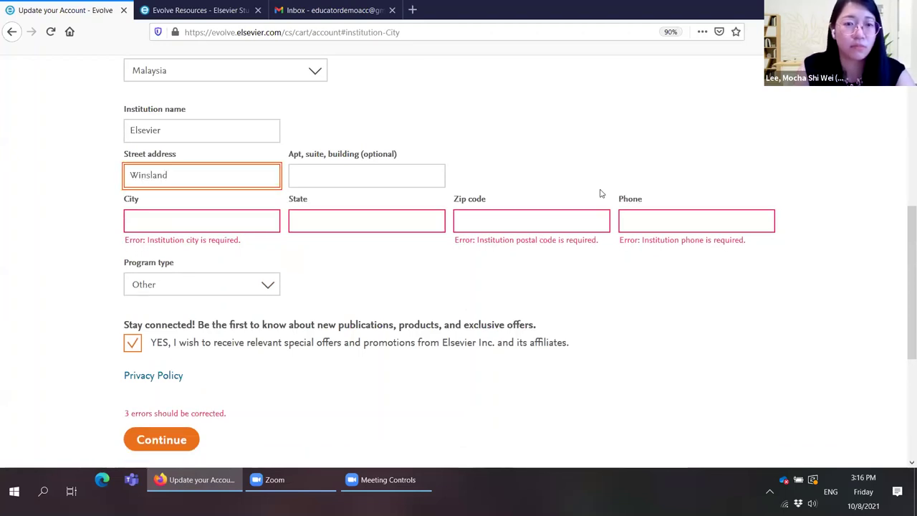
type(" House")
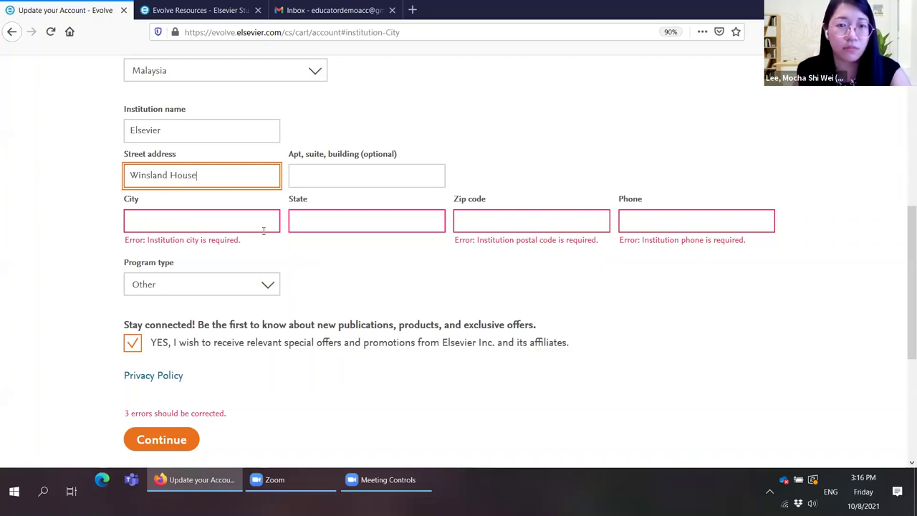
key("Tab")
key("Tab")
type("33300")
key("Tab")
type("K")
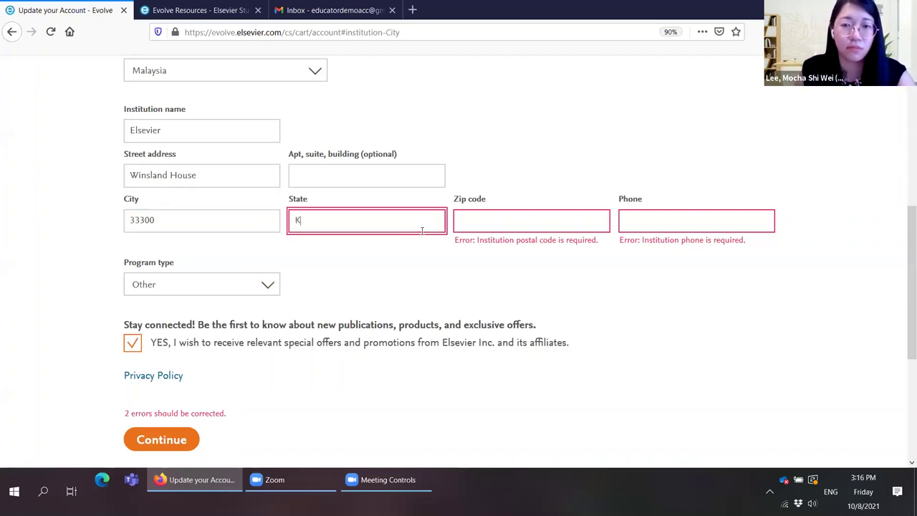
type("L")
left_click(458, 224)
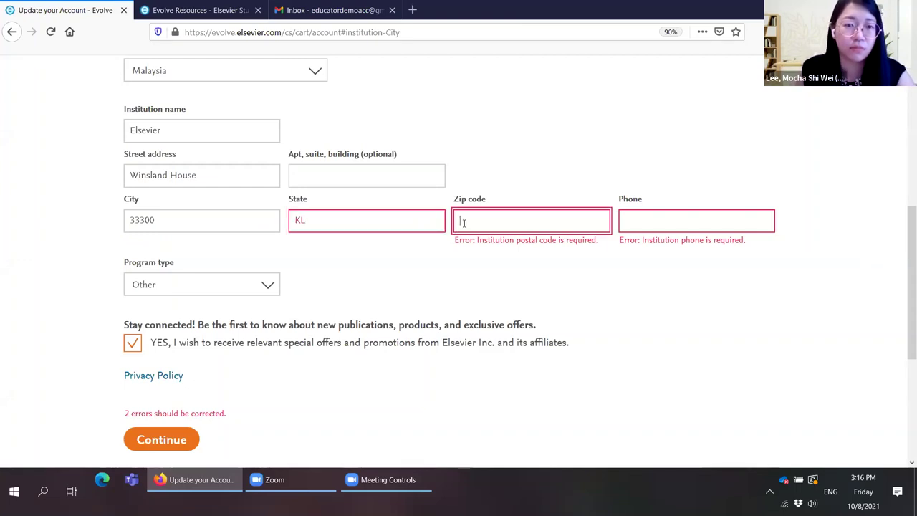
type("33300")
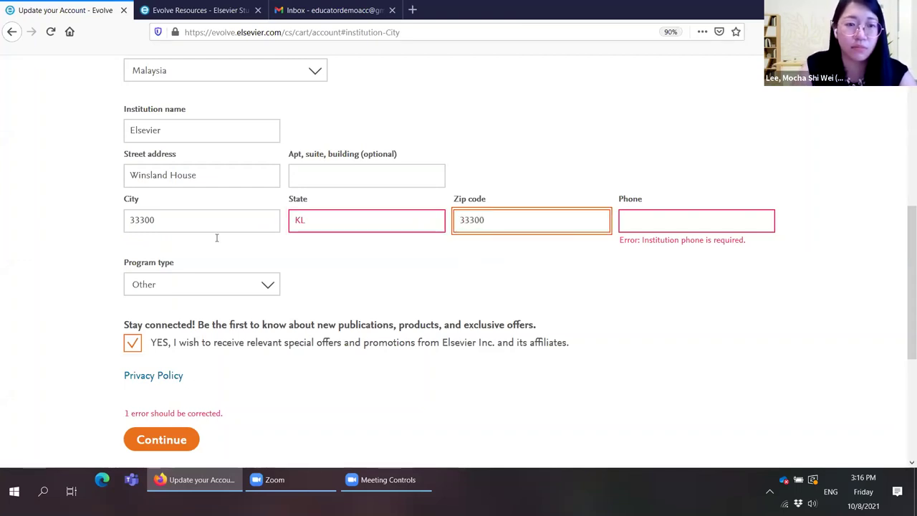
key("shift+Tab")
key("shift+Tab")
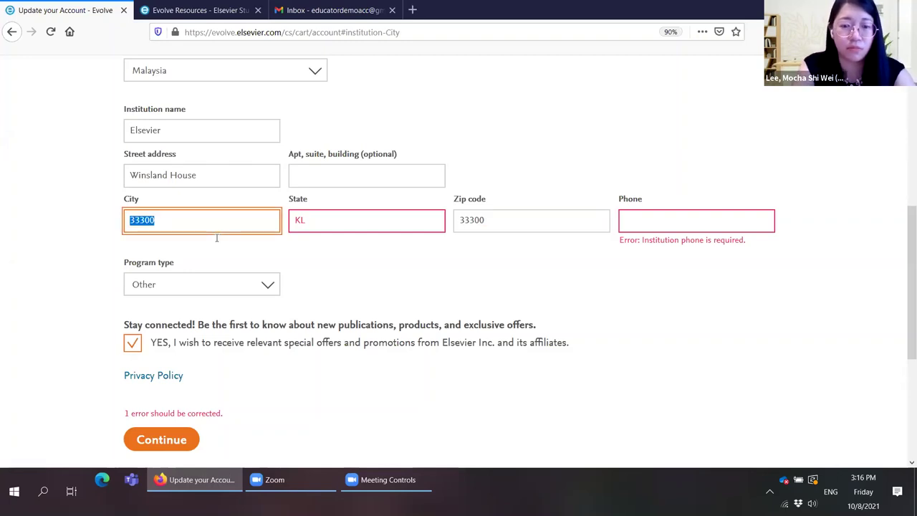
type("KL")
Step: Paste the institution phone number and submit the account details form
left_click(651, 219)
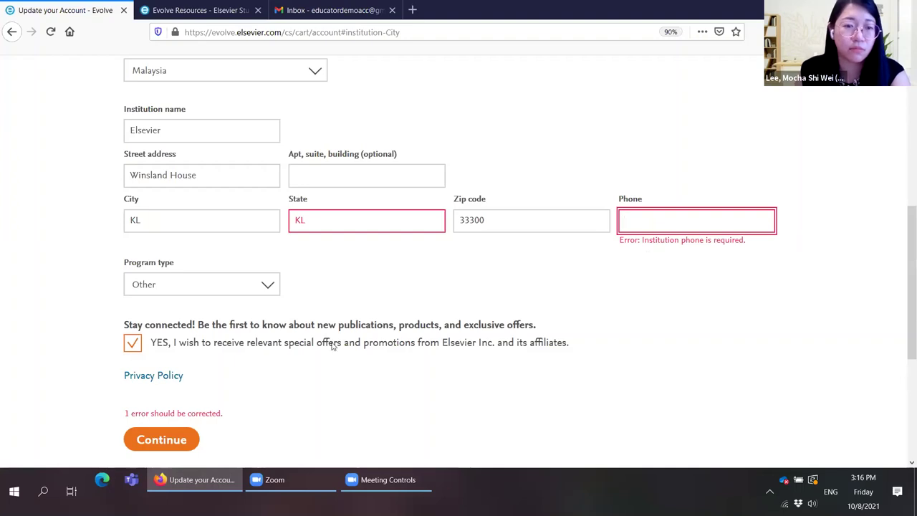
key("ctrl+v")
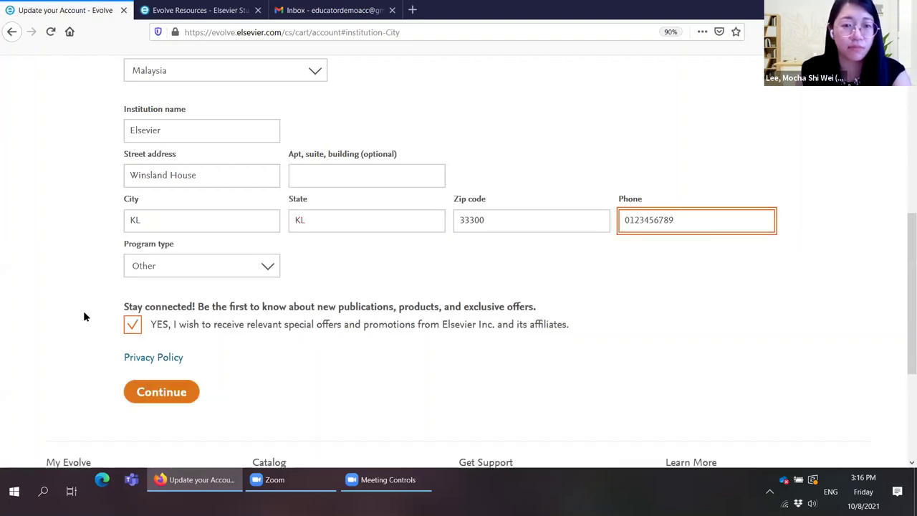
key("Return")
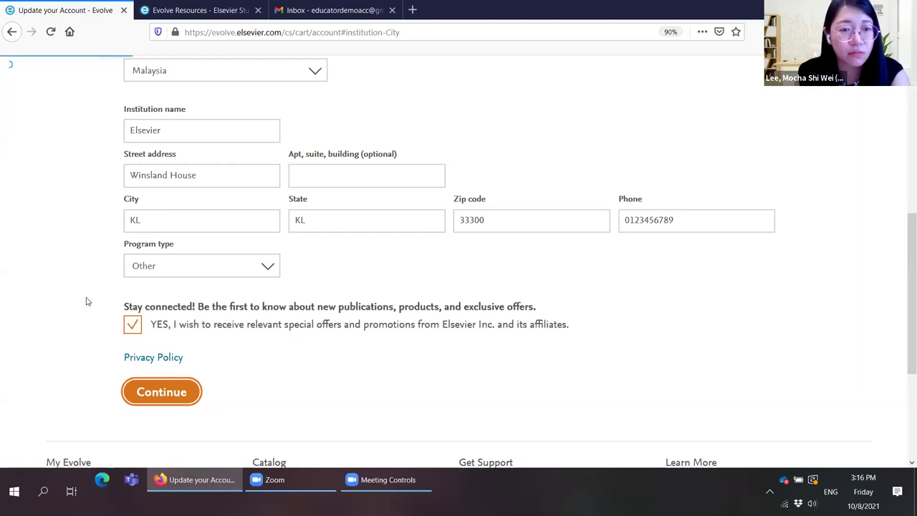
Step: Check the entered institution details, then continue to the My Cart Review & Submit page
scroll(86, 301, "up", 3)
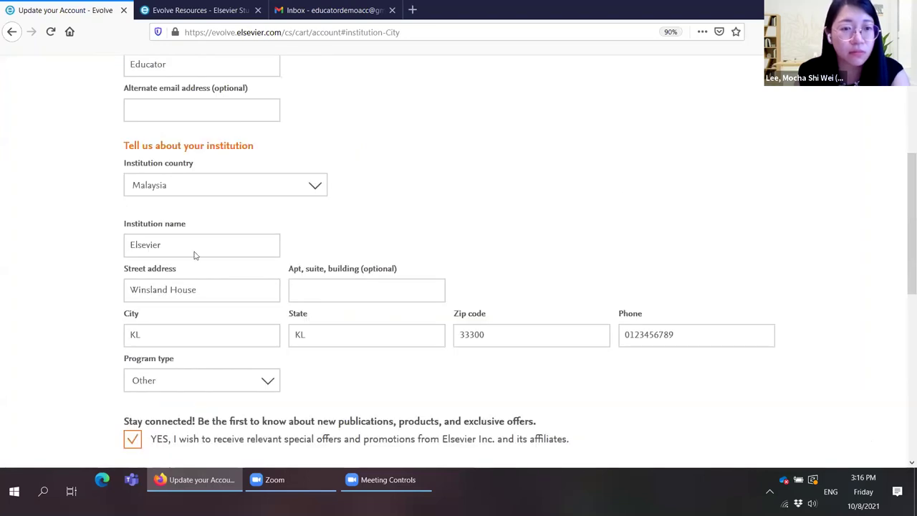
key("Tab")
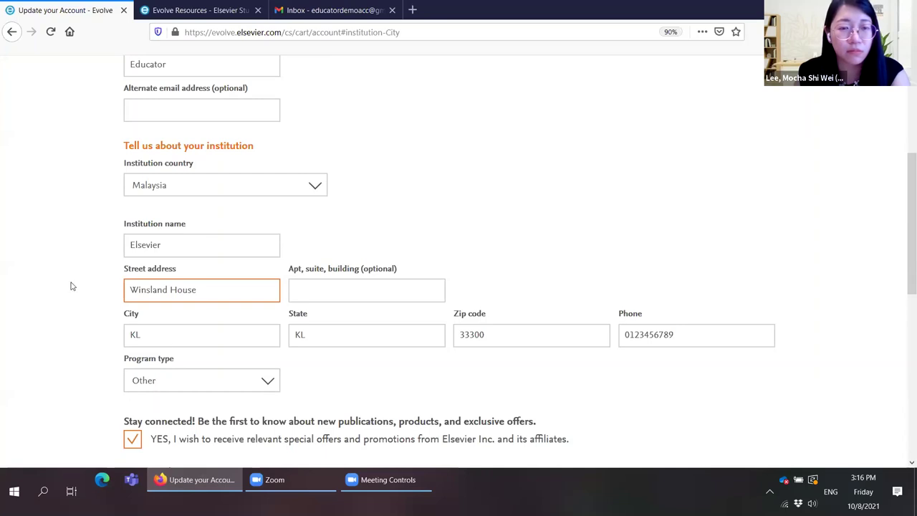
scroll(70, 286, "down", 6)
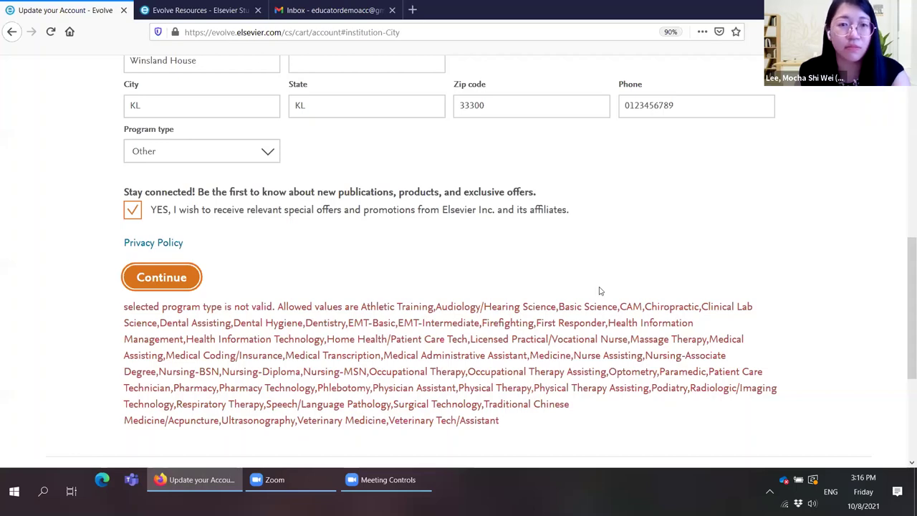
scroll(600, 291, "down", 1)
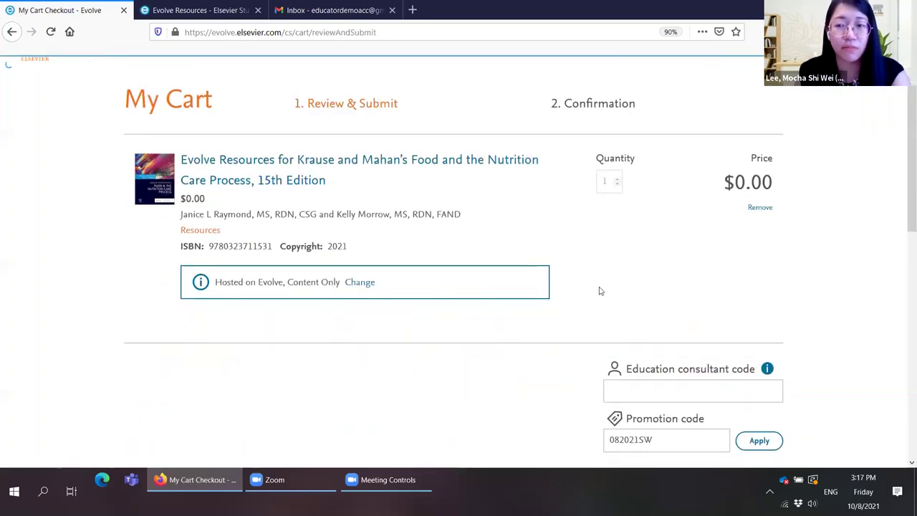
Step: Scroll down the cart review to the instructor checkbox and Submit button
scroll(443, 268, "down", 5)
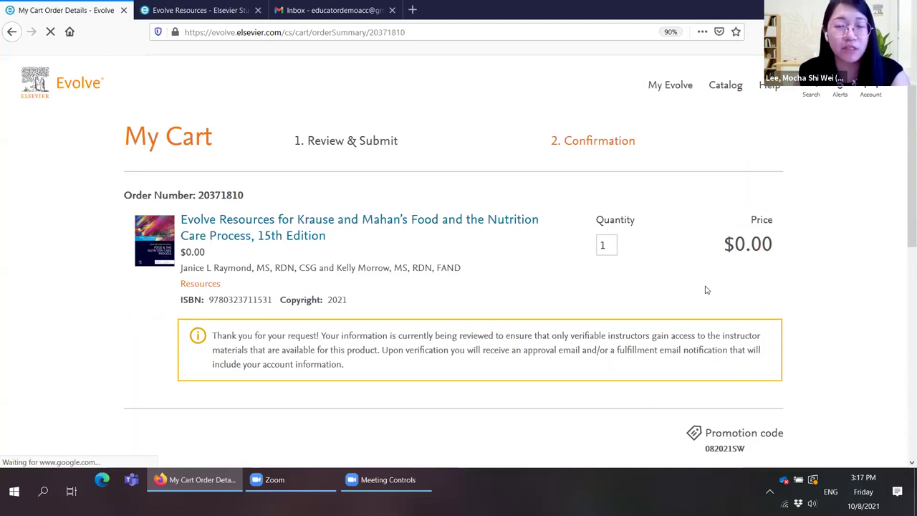
Step: Scroll through the order confirmation to find the Krause and Mahan 15th Edition title link
scroll(550, 292, "down", 1)
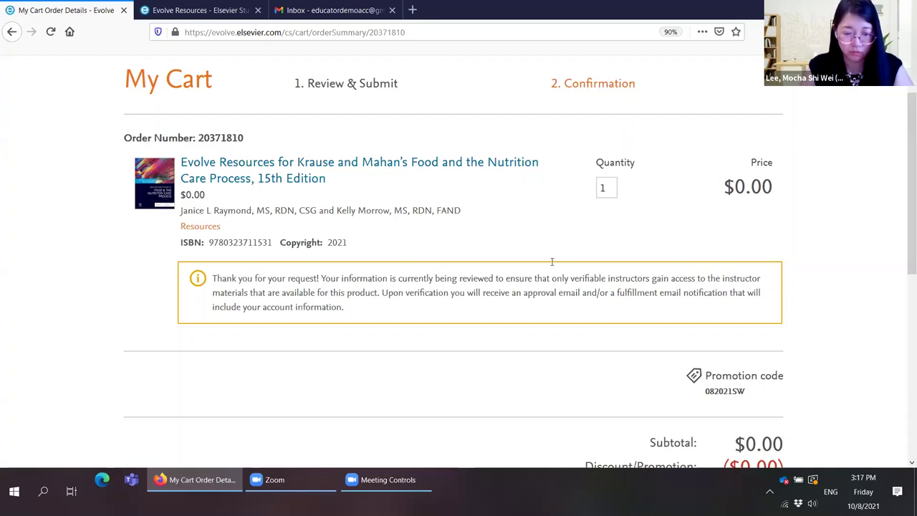
scroll(552, 262, "down", 1)
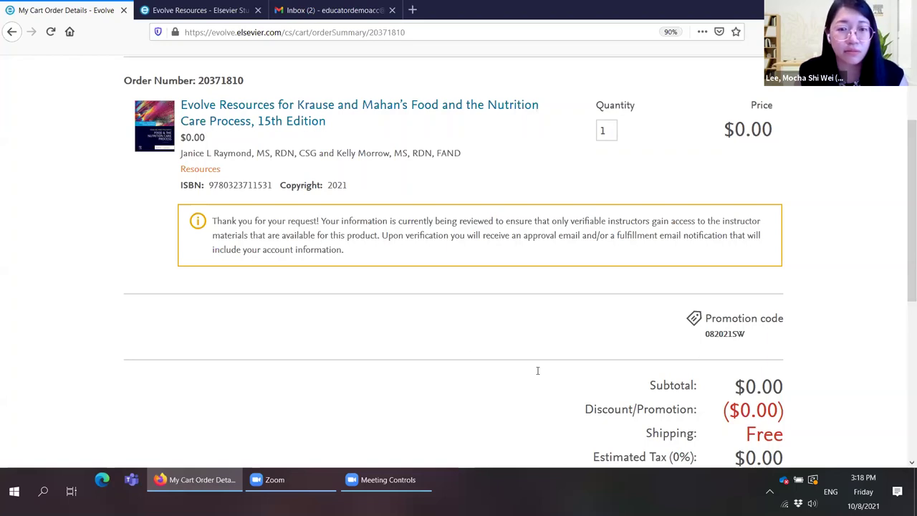
scroll(208, 266, "up", 2)
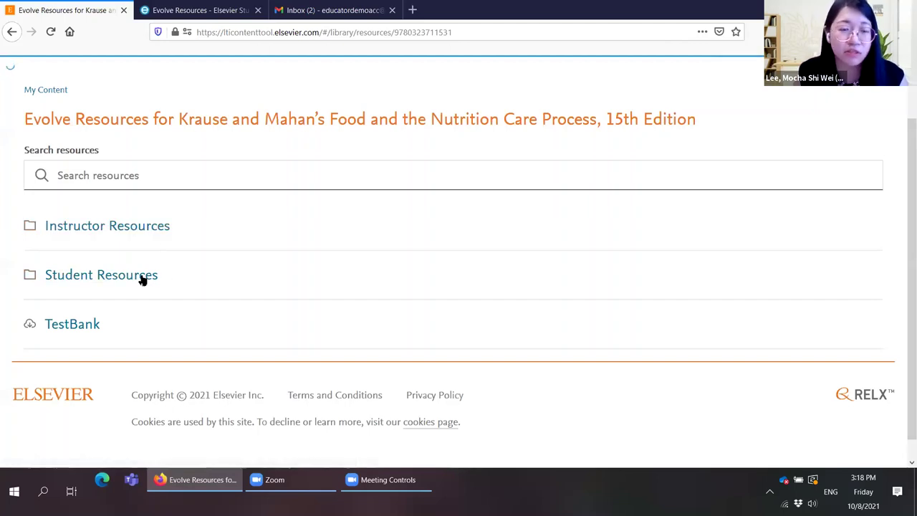
Step: Open the Instructor Resources folder in the Krause and Mahan 15th Edition library
left_click(141, 277)
left_click(142, 228)
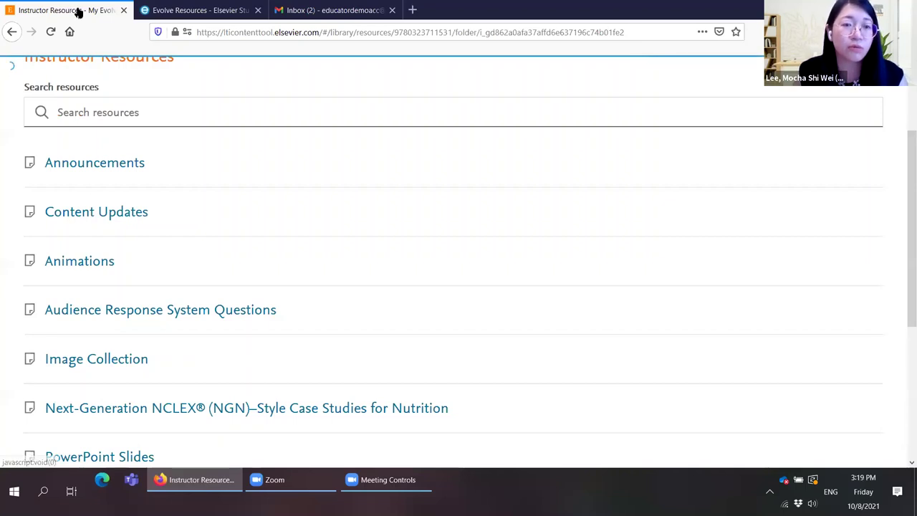
Step: Open Content Updates in Instructor Resources to view the chapter page-number conversion guide in Excel
left_click(100, 219)
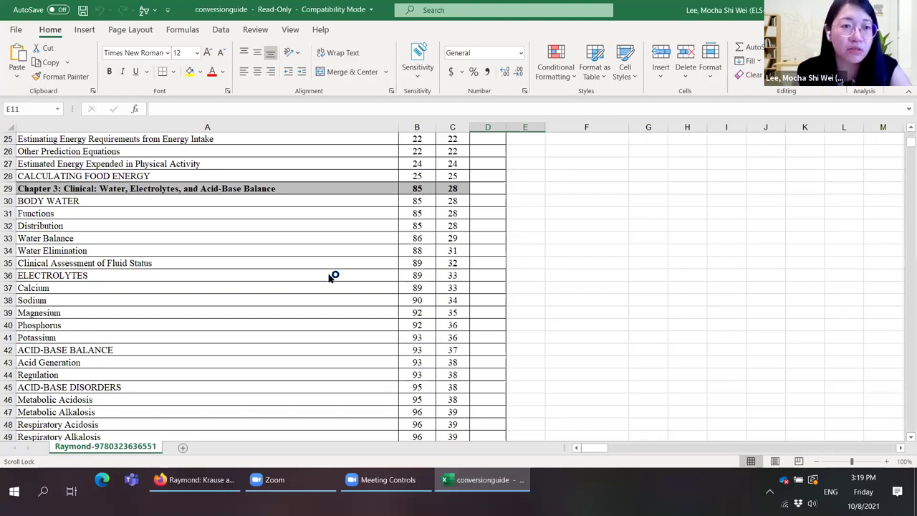
Step: Scroll through the conversion guide's chapter rows, then return to Firefox on the Animations page
scroll(331, 276, "down", 3)
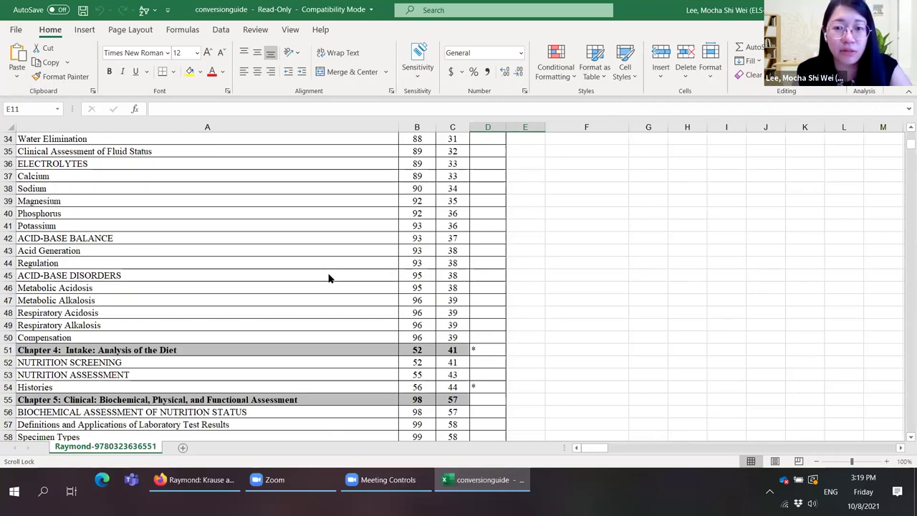
key("alt+Tab")
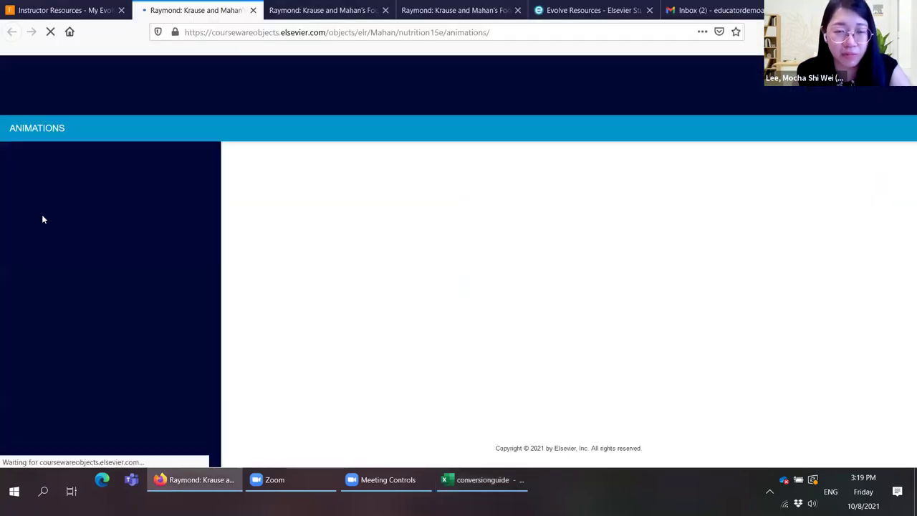
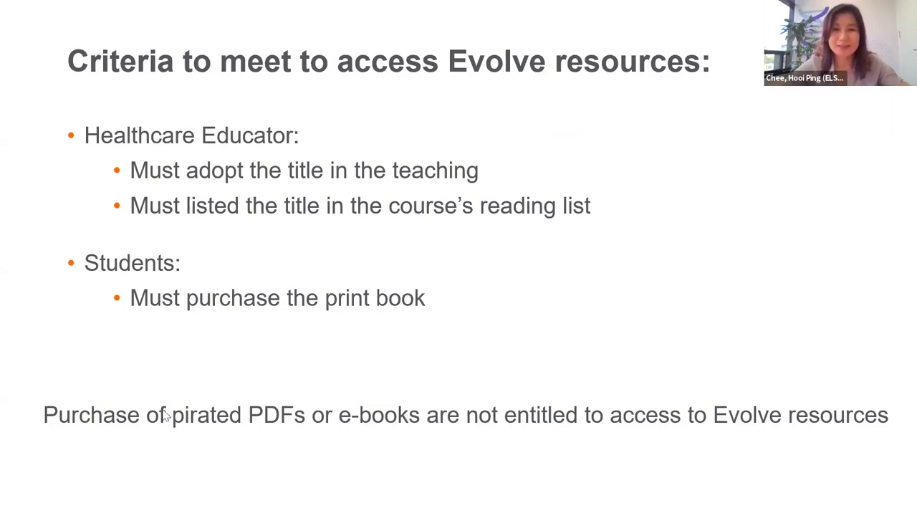
Step: Advance the slide show to the 'Student's access to Evolve resources' slide
key("Right")
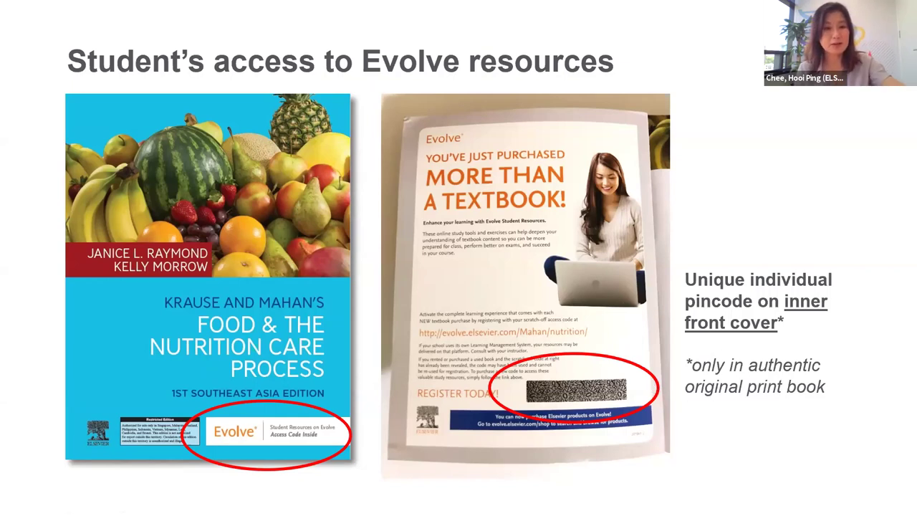
Step: Exit the slide show, returning to the 'Instructor's access to Evolve resources' slide in Normal view
key("Escape")
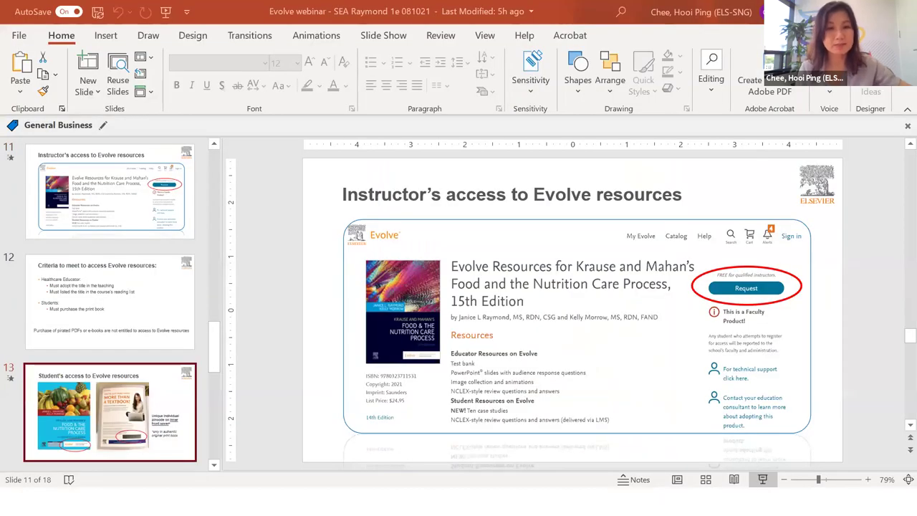
Step: Browse the Evolve Student Resources list in Firefox and open the Case Studies contents
left_click(179, 501)
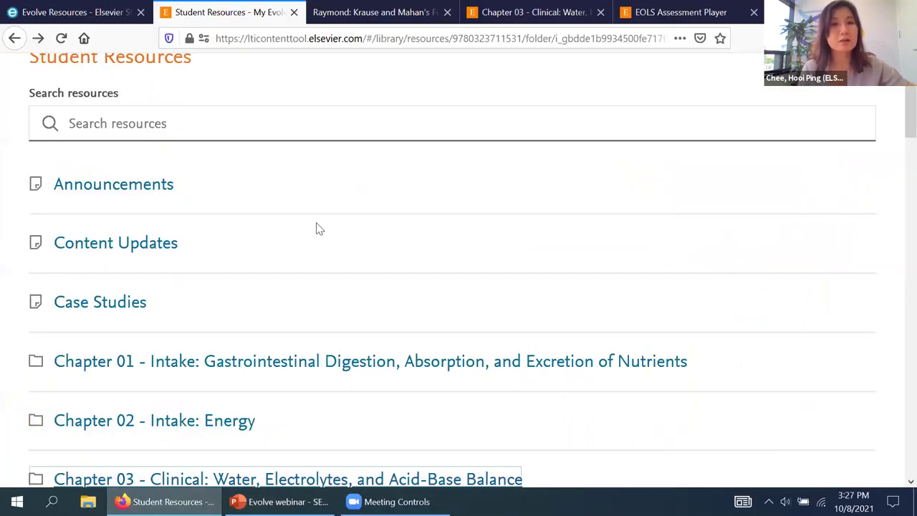
scroll(318, 227, "up", 2)
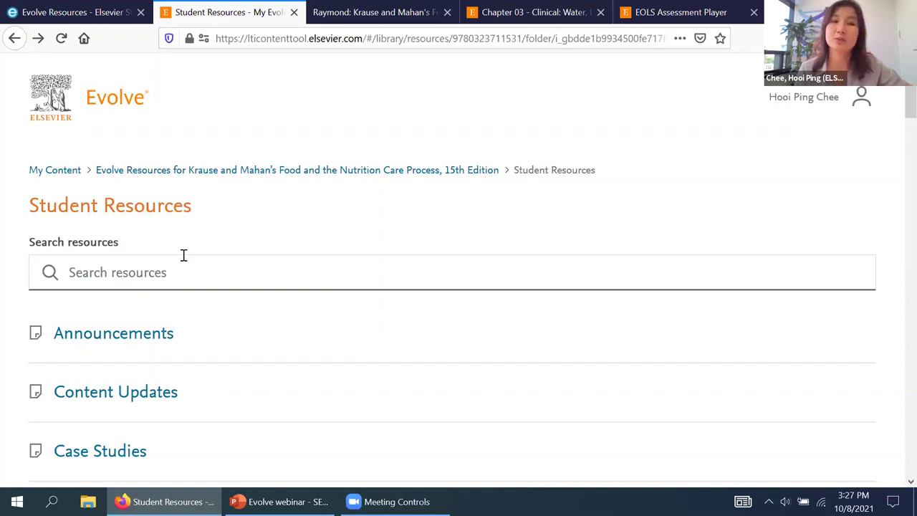
scroll(182, 261, "down", 3)
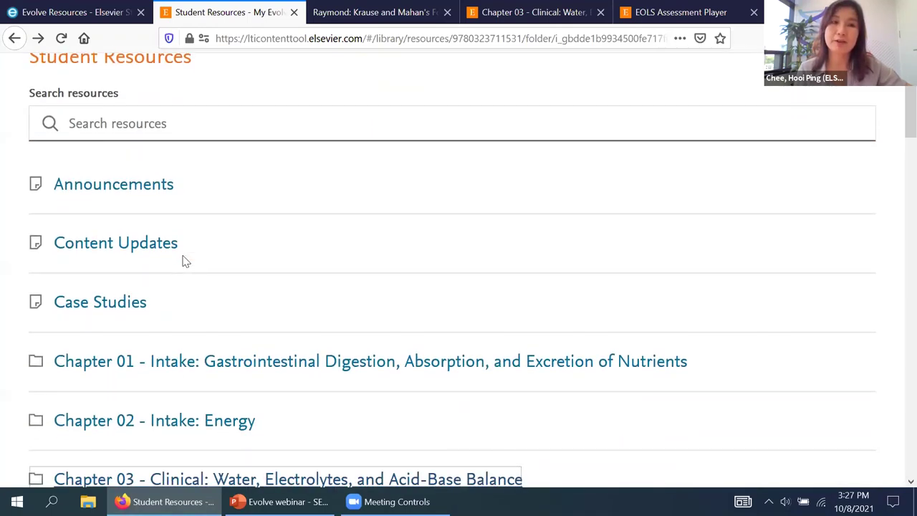
scroll(182, 261, "down", 2)
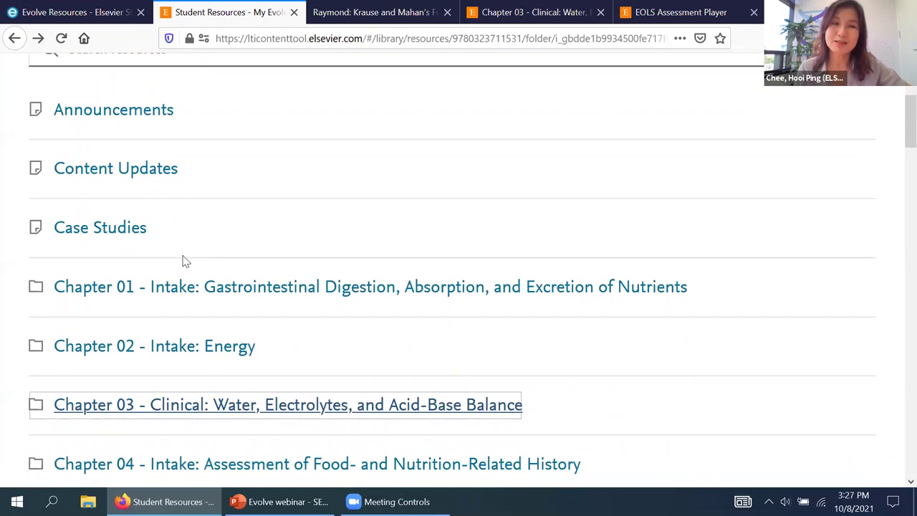
scroll(182, 260, "down", 2)
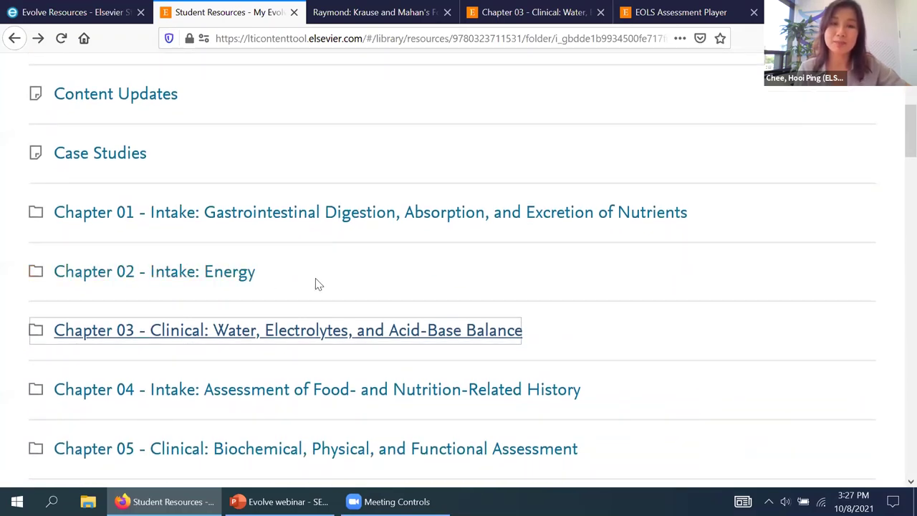
scroll(318, 282, "down", 2)
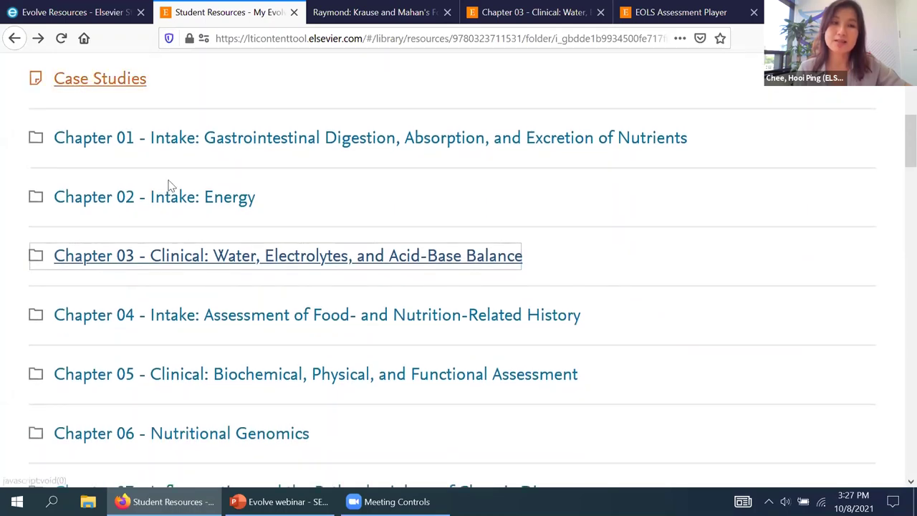
scroll(164, 205, "down", 2)
scroll(165, 208, "down", 7)
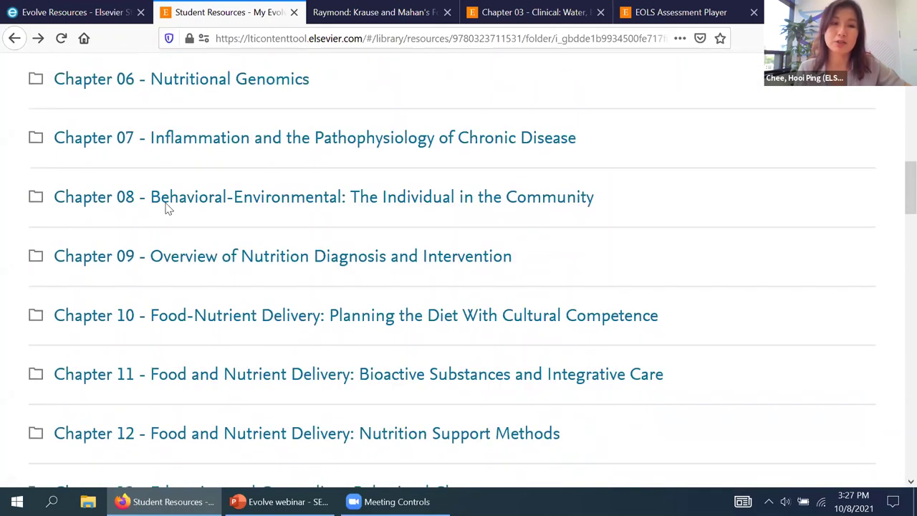
scroll(166, 207, "down", 2)
scroll(129, 156, "up", 5)
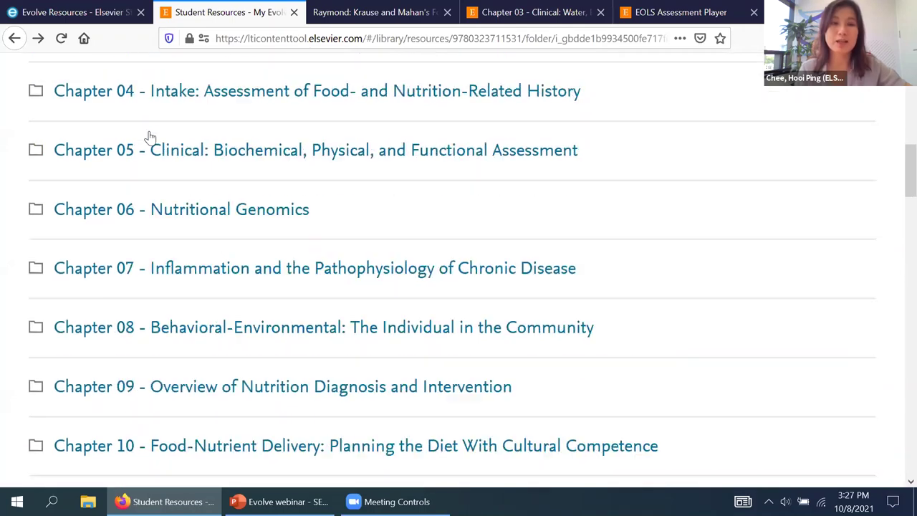
scroll(129, 156, "up", 7)
left_click(129, 151)
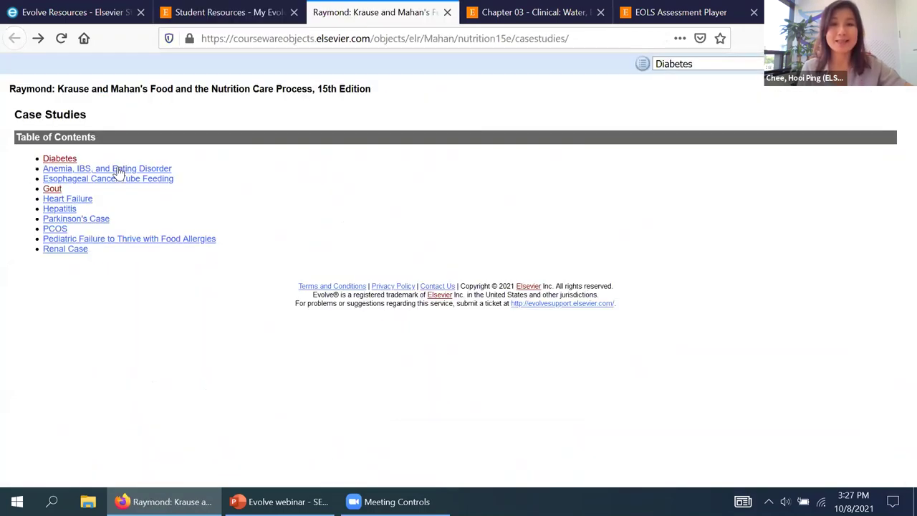
Step: Read through the Diabetes case's assessment questions, then return to the Student Resources chapter folders
left_click(60, 158)
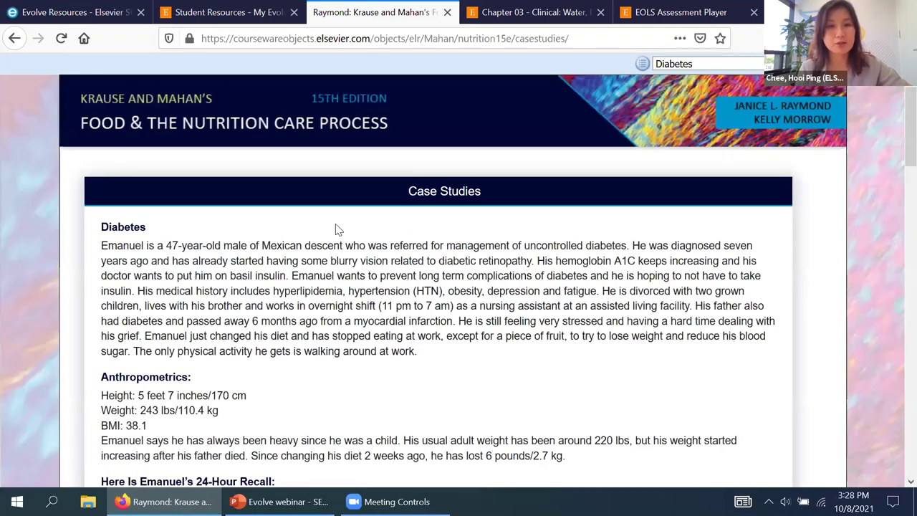
scroll(339, 230, "down", 3)
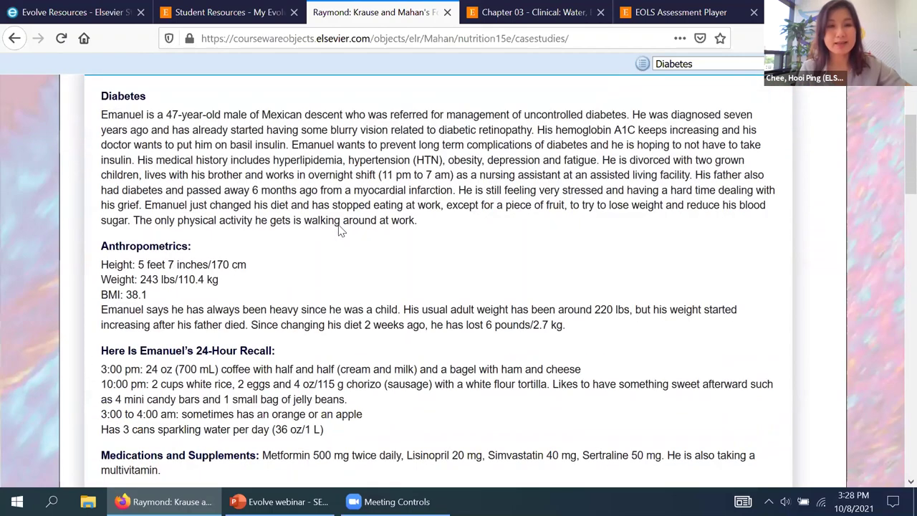
scroll(341, 229, "down", 1)
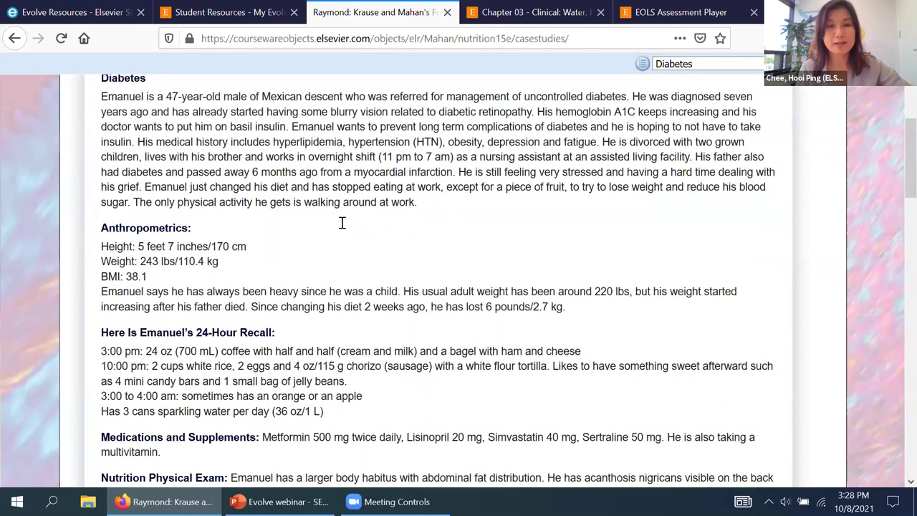
scroll(341, 229, "down", 2)
scroll(347, 228, "down", 2)
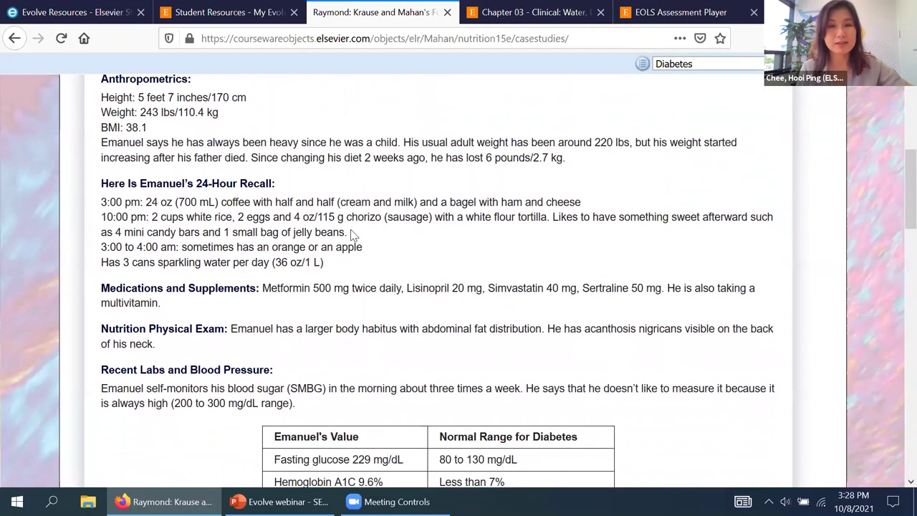
scroll(276, 272, "down", 3)
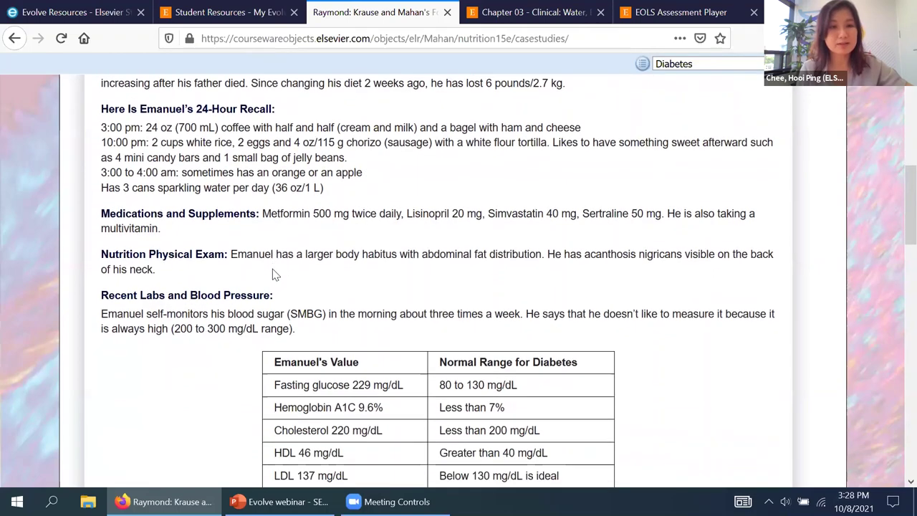
scroll(276, 272, "down", 1)
scroll(272, 273, "down", 4)
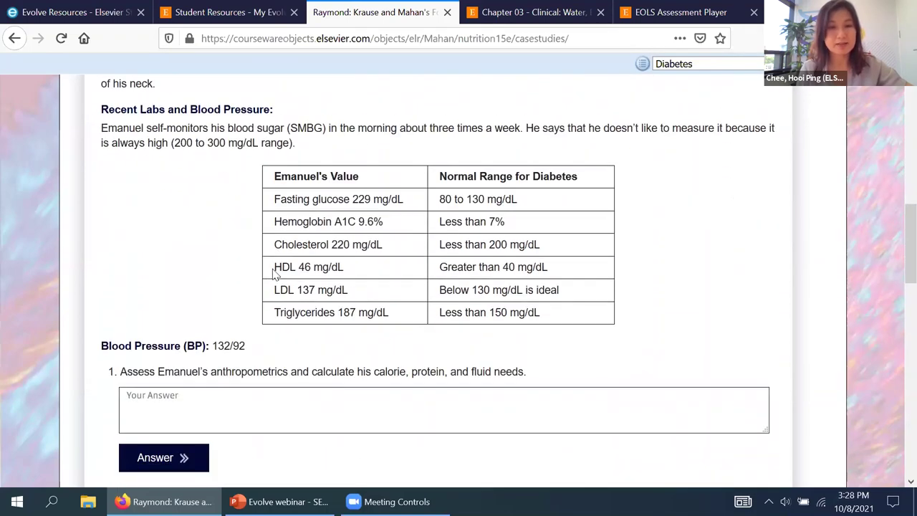
scroll(198, 272, "down", 4)
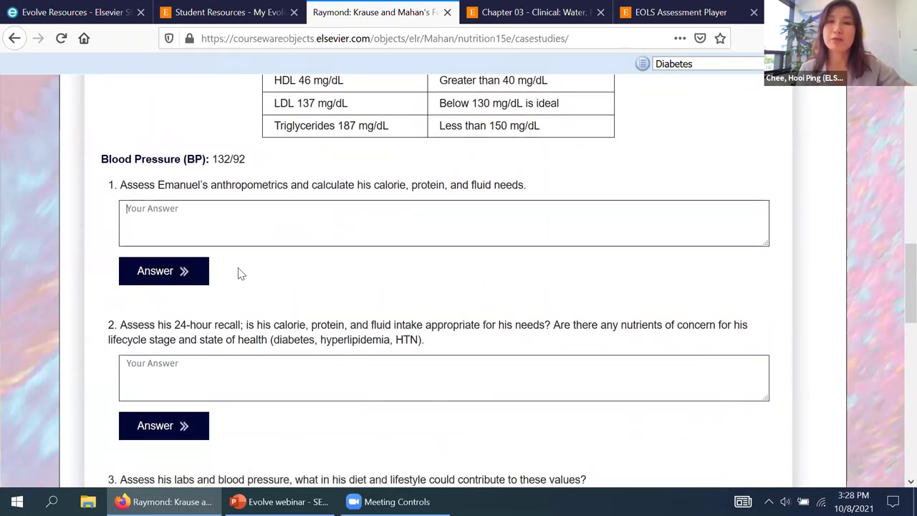
scroll(240, 273, "down", 8)
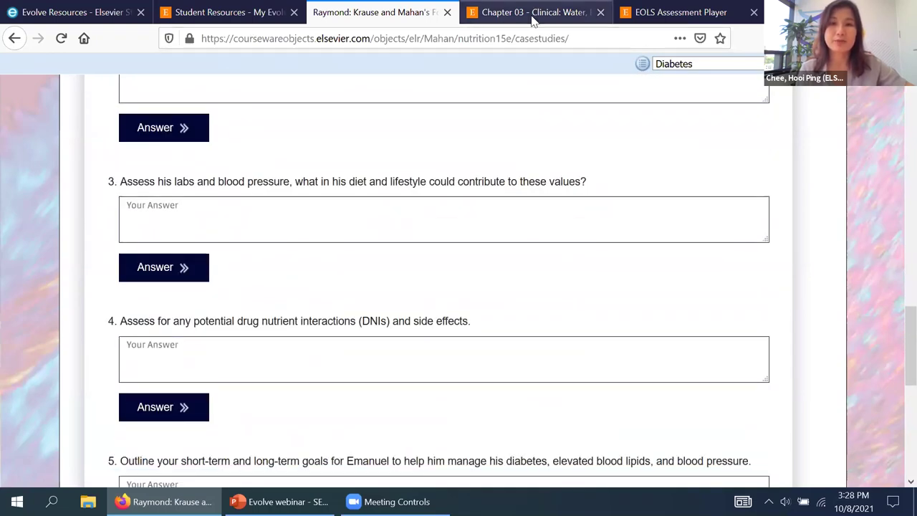
left_click(212, 11)
left_click(142, 280)
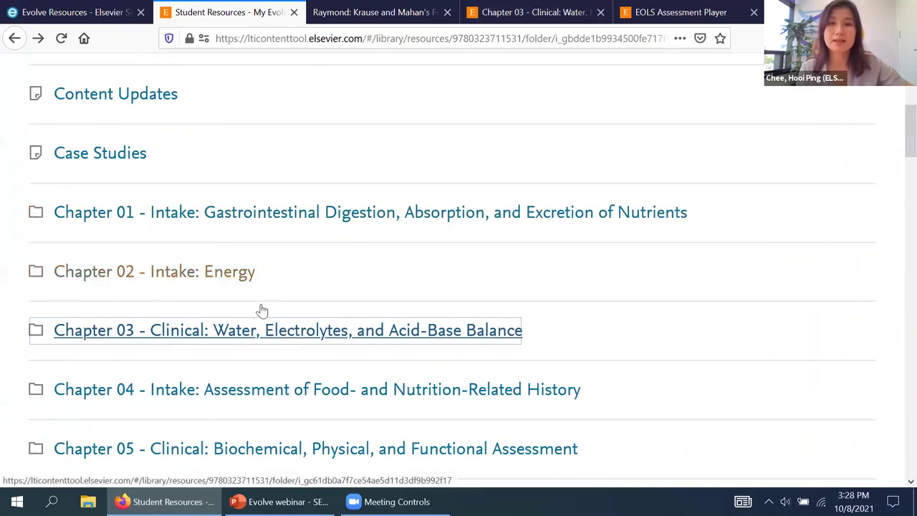
Step: Open the Chapter 03 study questions and scroll down to Question 2
left_click(187, 313)
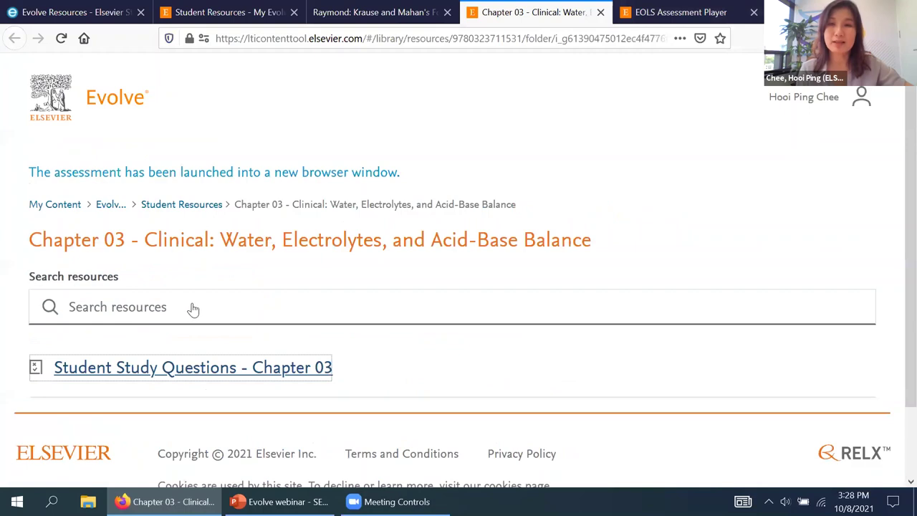
scroll(193, 310, "down", 2)
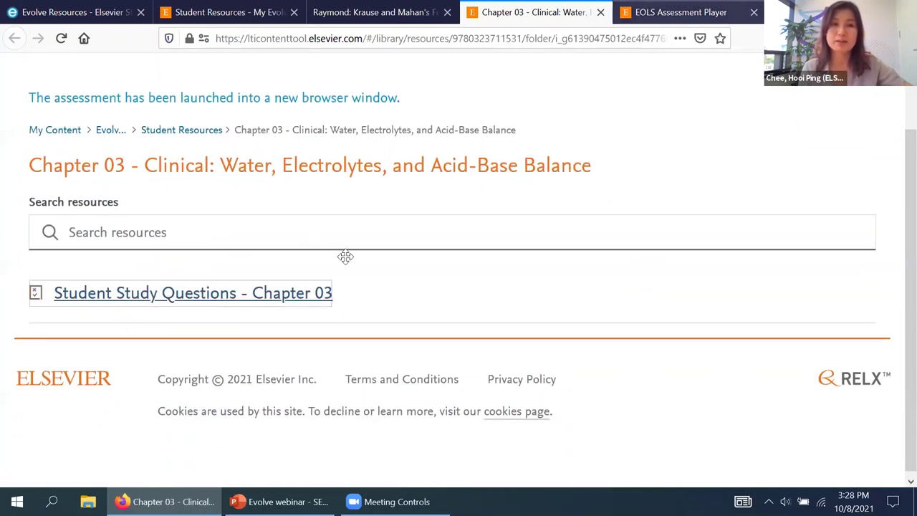
scroll(346, 260, "down", 3)
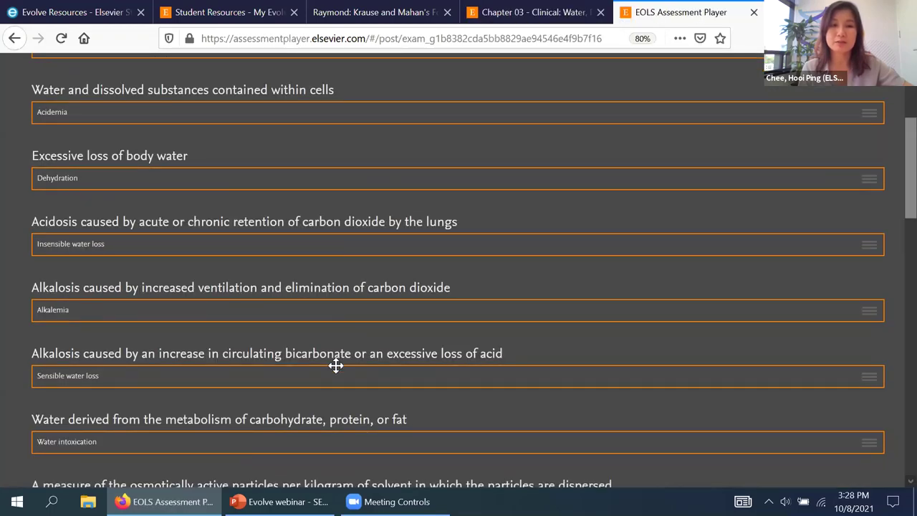
scroll(282, 211, "down", 3)
scroll(451, 369, "down", 2)
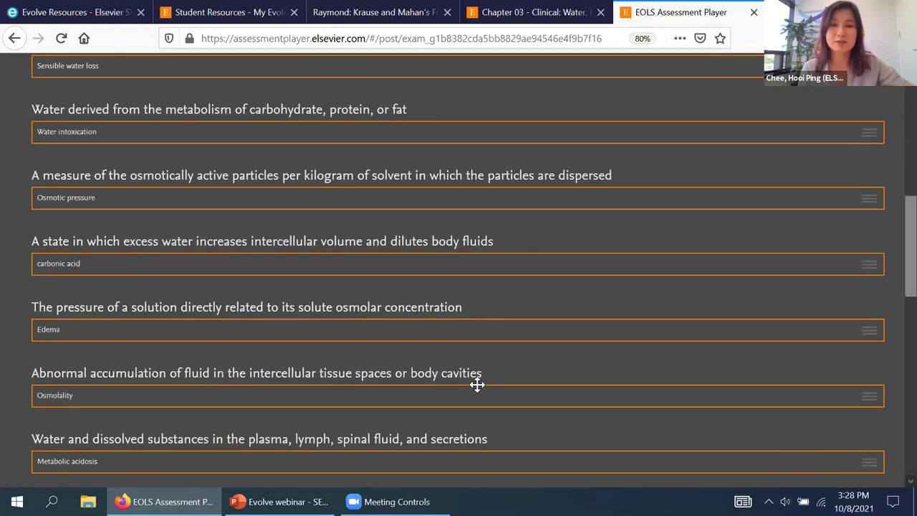
scroll(229, 273, "down", 2)
scroll(297, 344, "down", 5)
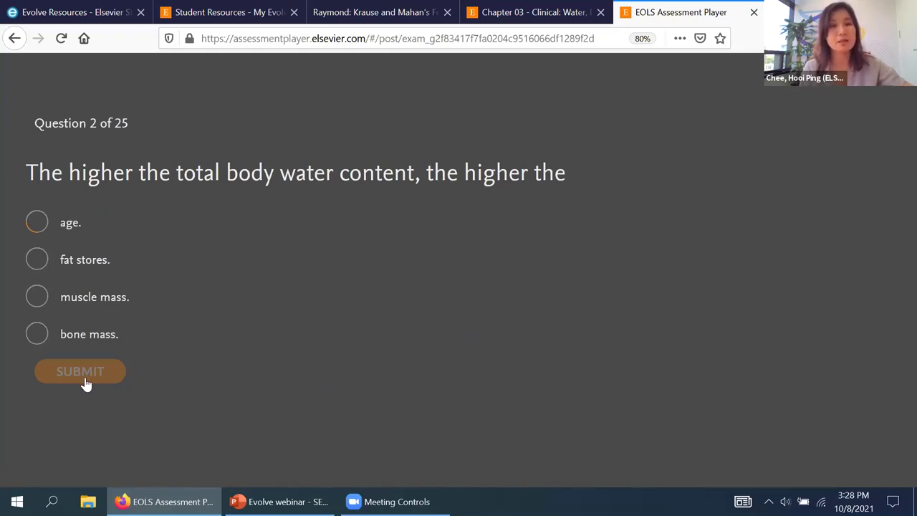
Step: Submit 'fat stores' for Question 2 and 'low serum calcium' for Question 3, then return to PowerPoint
left_click(37, 259)
key("Return")
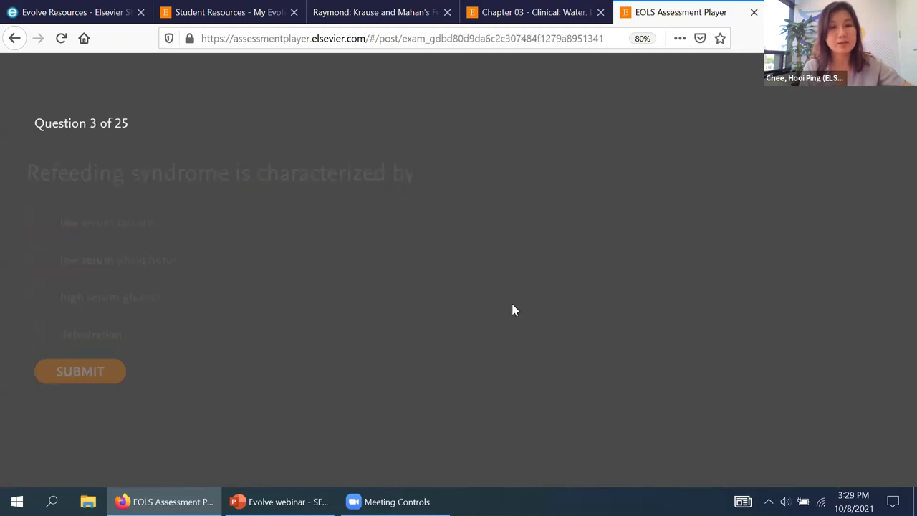
key("space")
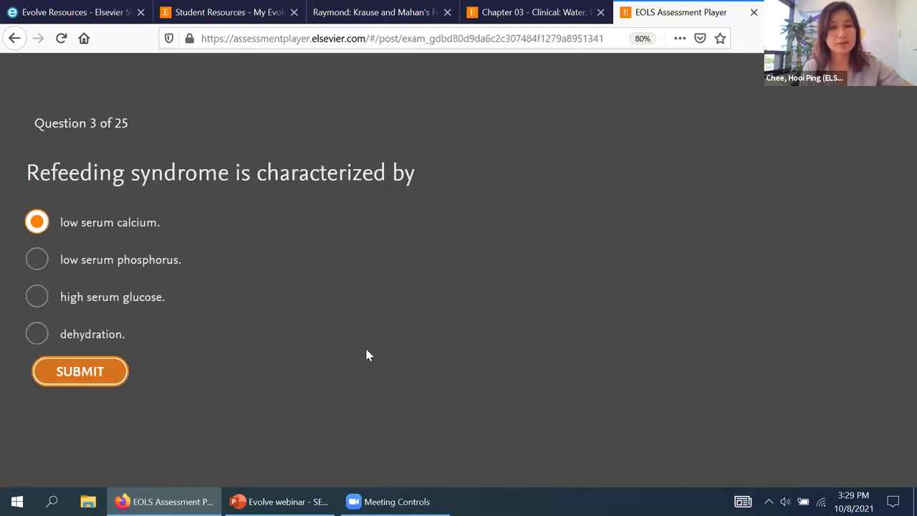
key("Return")
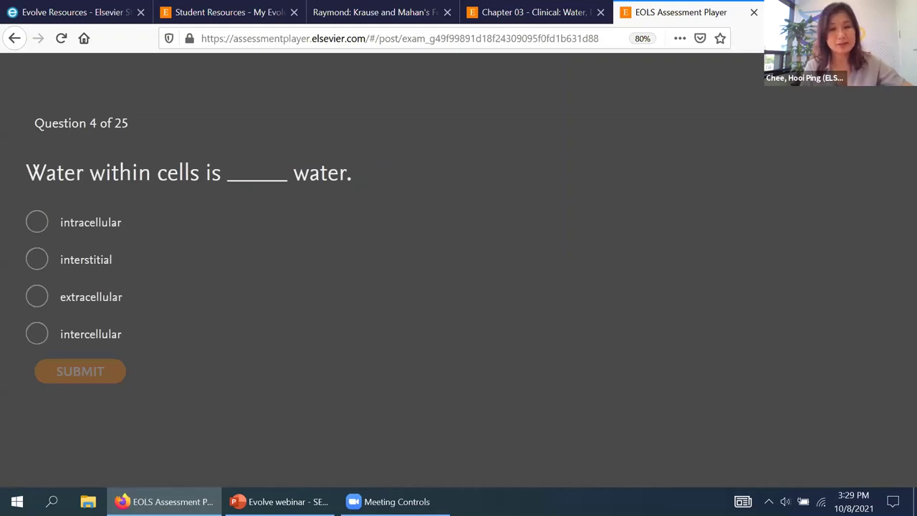
key("alt+Tab")
scroll(169, 409, "down", 1)
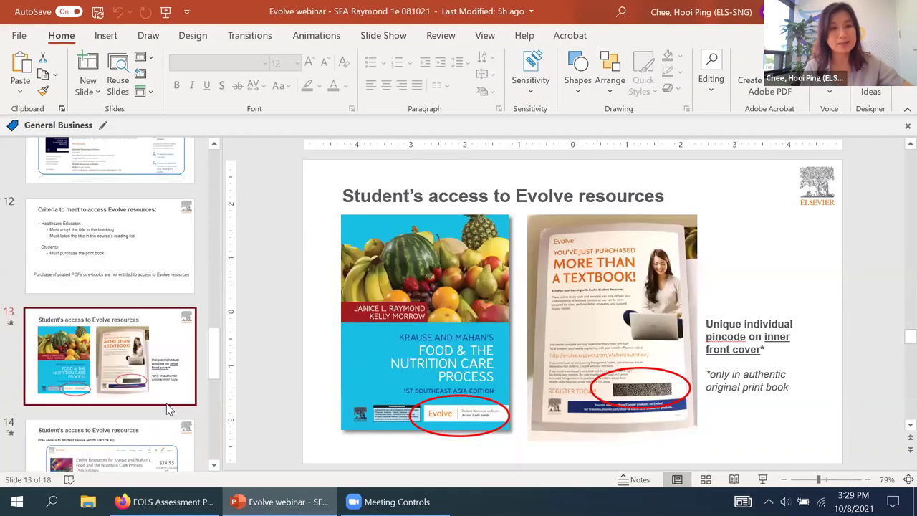
Step: Run the slide show from slide 14 through to the Williams' Basic Nutrition titles slide
scroll(311, 389, "down", 1)
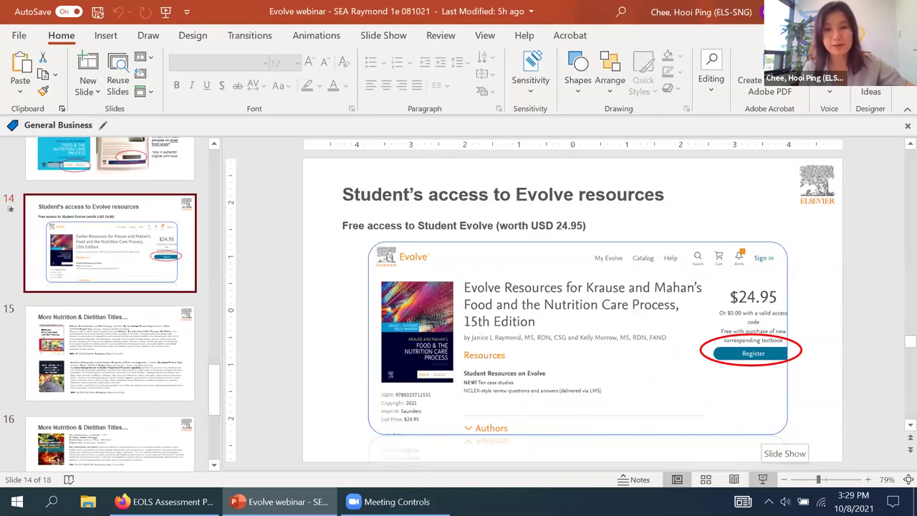
key("shift+F5")
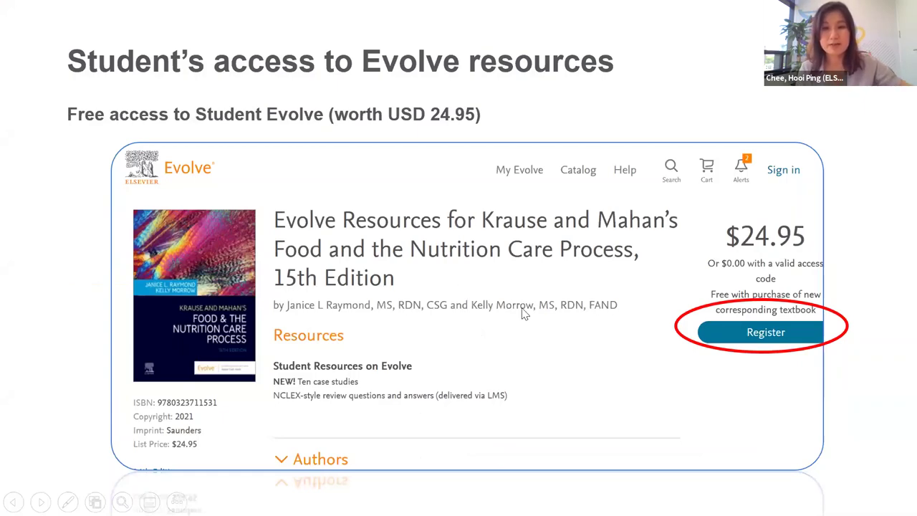
key("Right")
key("Right")
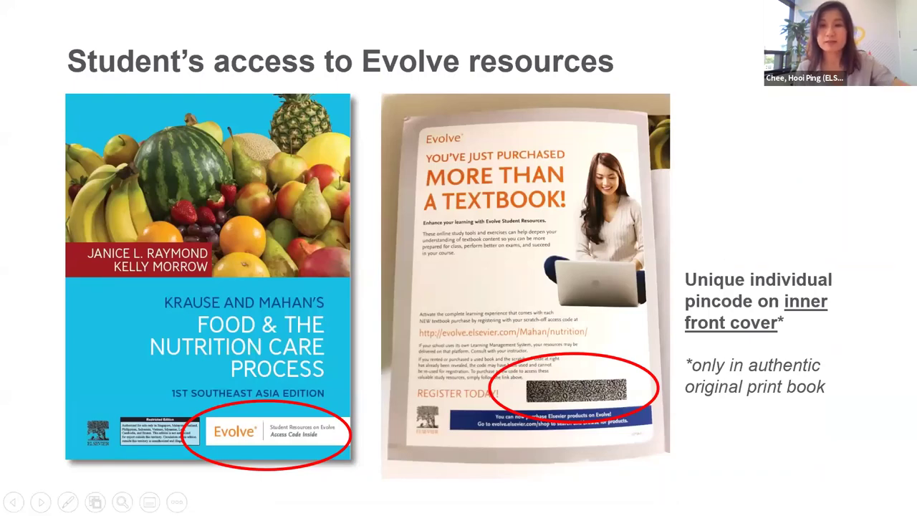
key("Right")
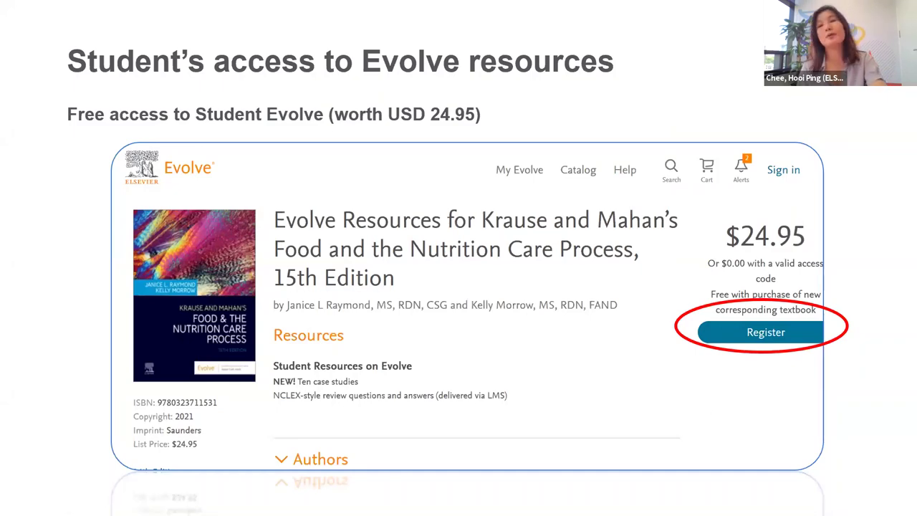
key("Right")
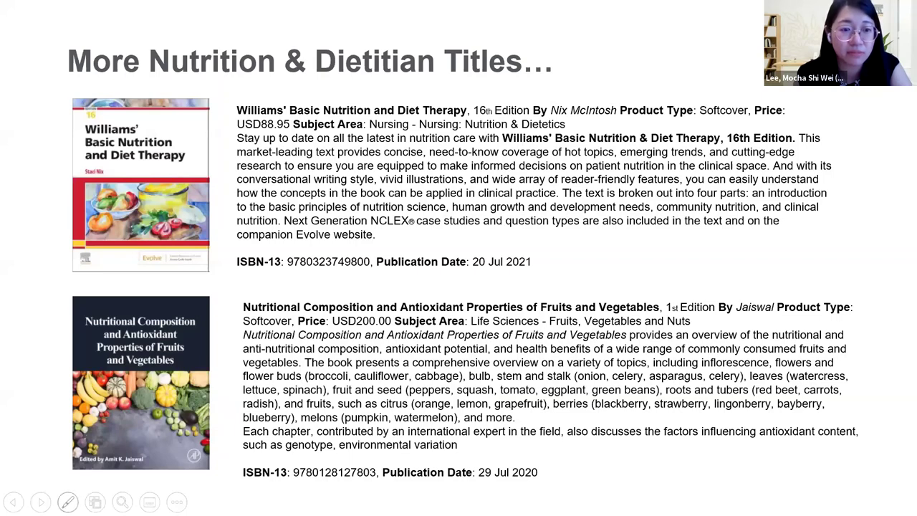
Step: Advance past the Diet, Inflammation, and Health slide to the Present Knowledge in Nutrition slide
key("Right")
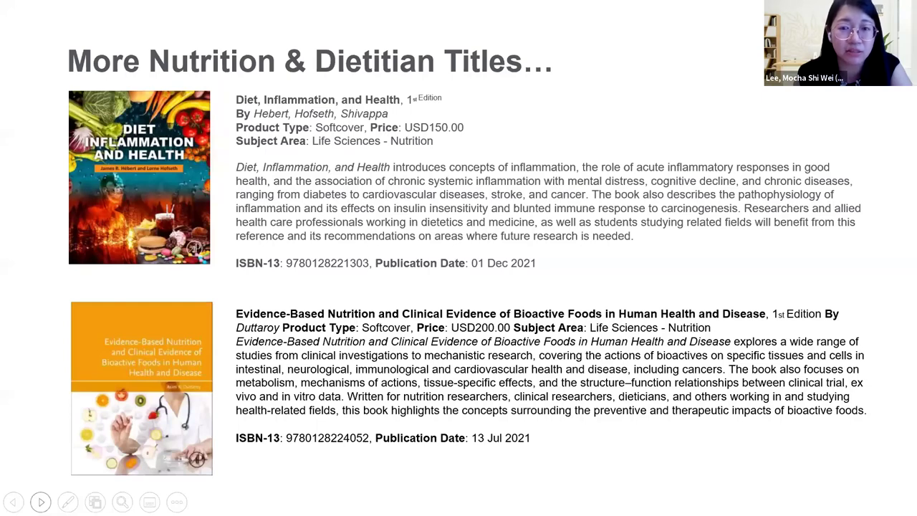
key("Right")
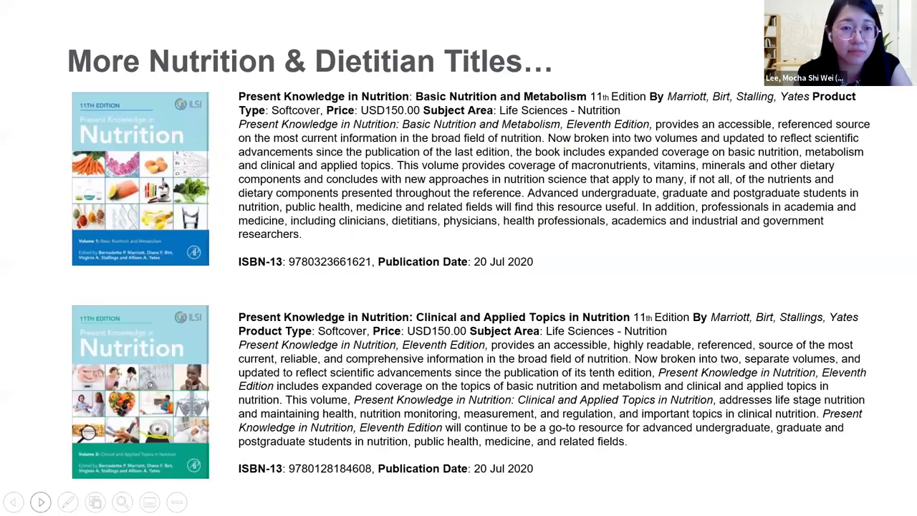
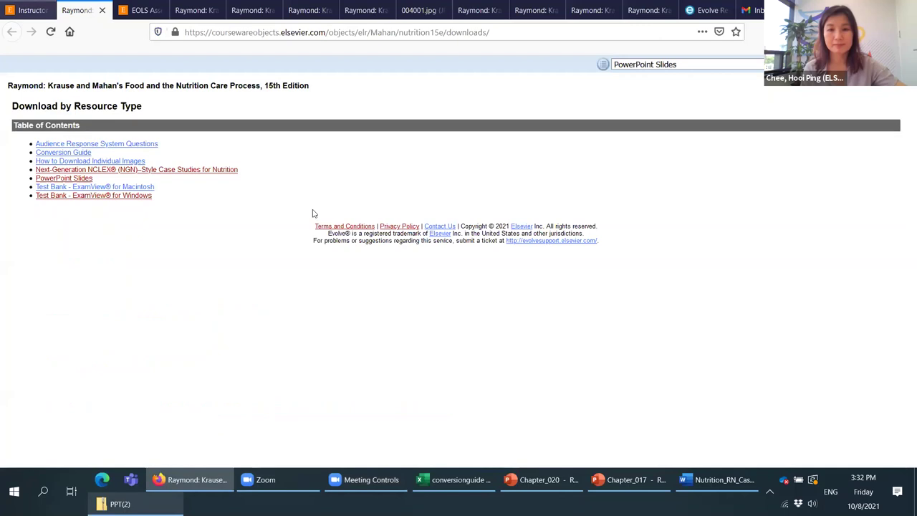
Step: Leave the Krause and Mahan 15th Edition resources via the My Content breadcrumb
key("ctrl+shift+Tab")
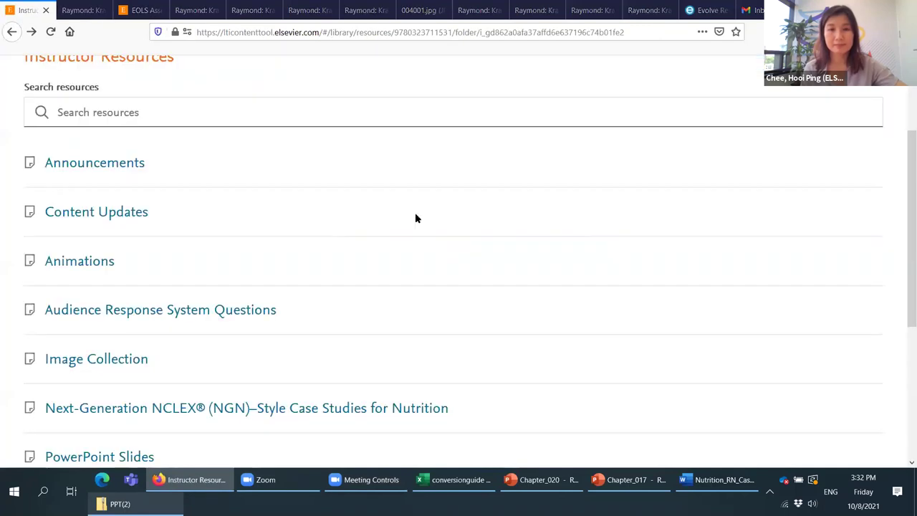
scroll(79, 159, "up", 3)
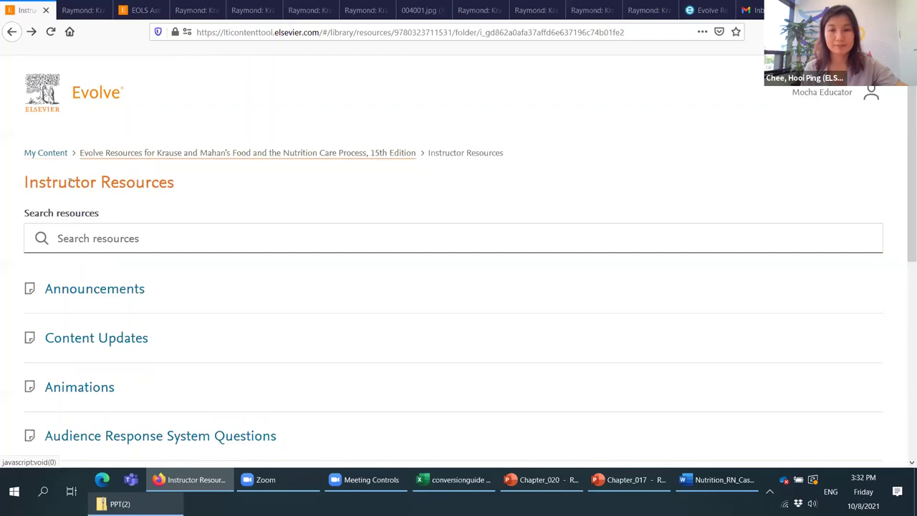
left_click(52, 153)
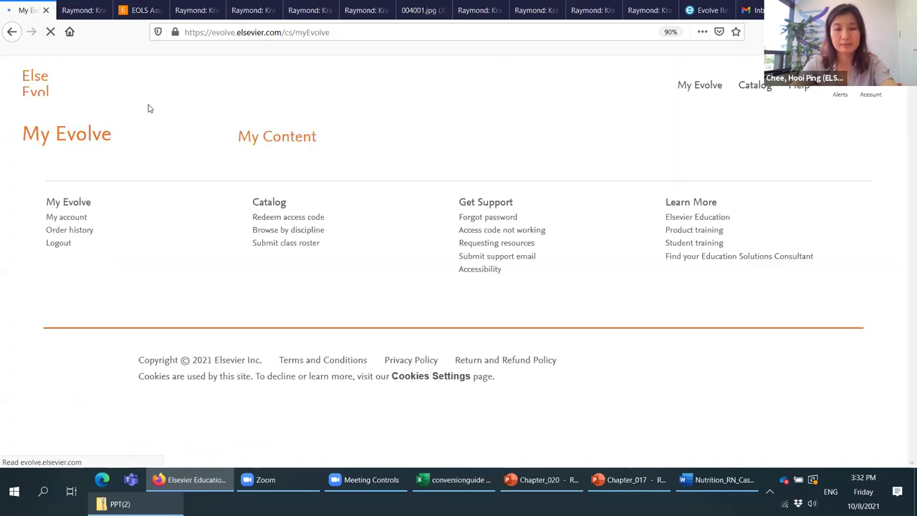
Step: Search the Evolve catalog for 'krause and mahan'
left_click(762, 92)
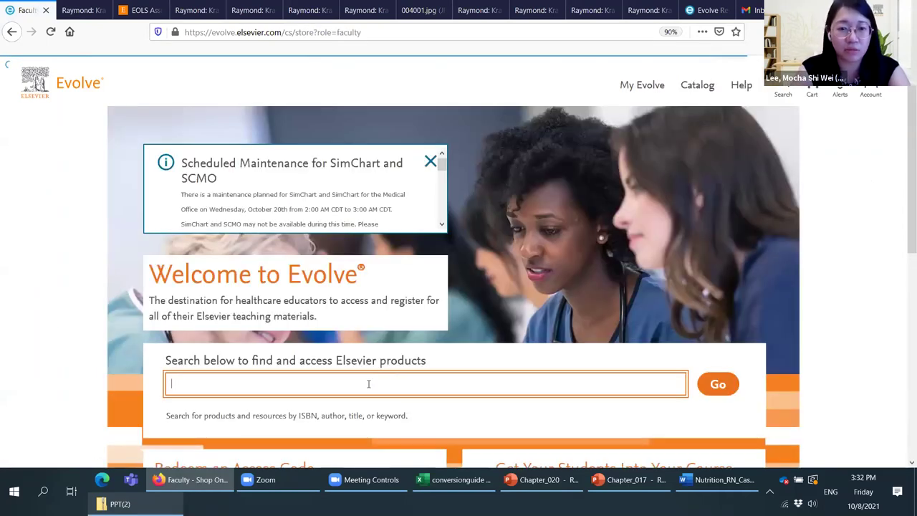
type("krause ")
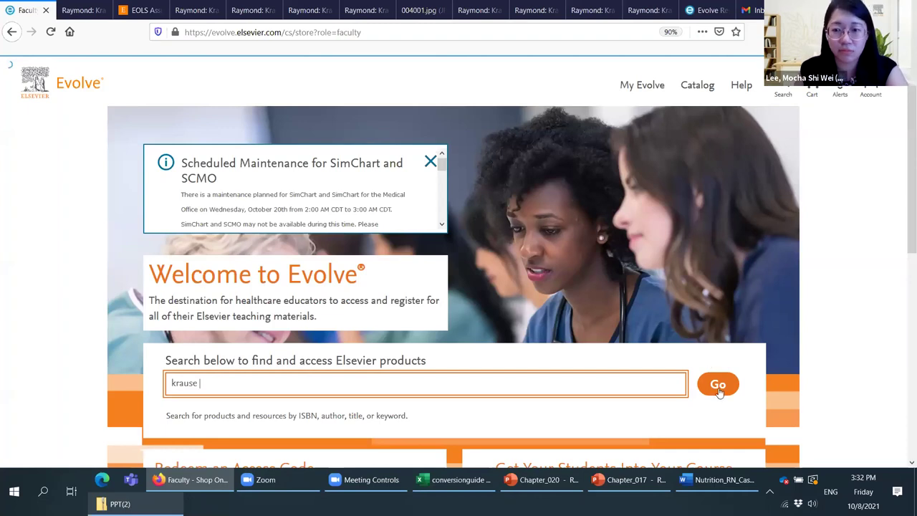
type("and mahan")
left_click(718, 387)
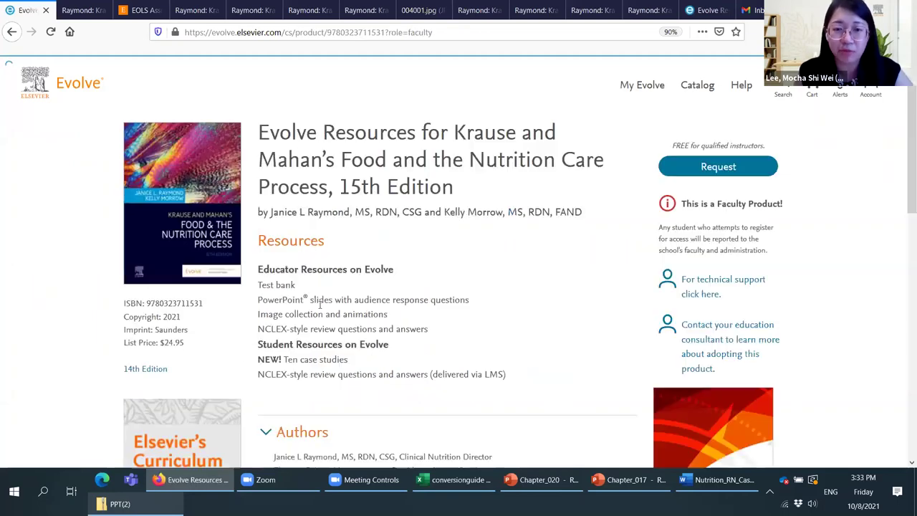
Step: Check the $24.95 list price, then request the Krause and Mahan 15th Edition instructor resources
double_click(181, 343)
left_click(320, 304)
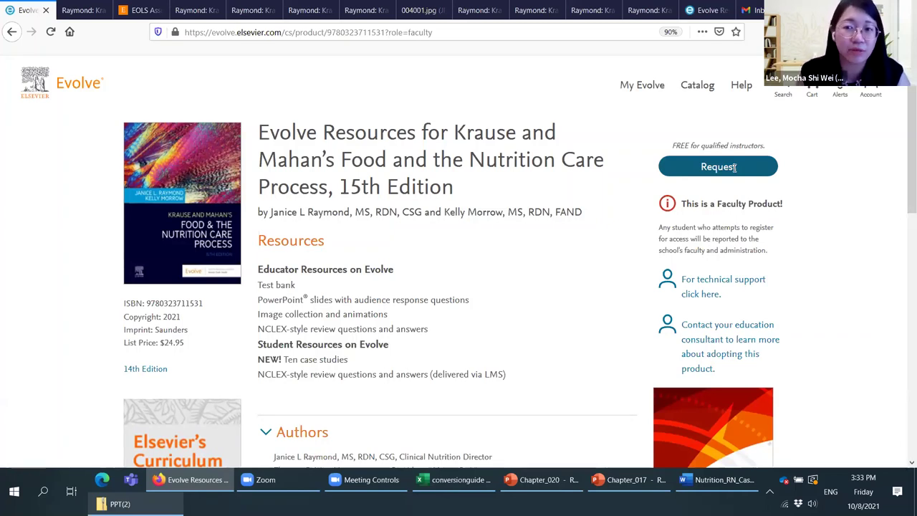
left_click(735, 168)
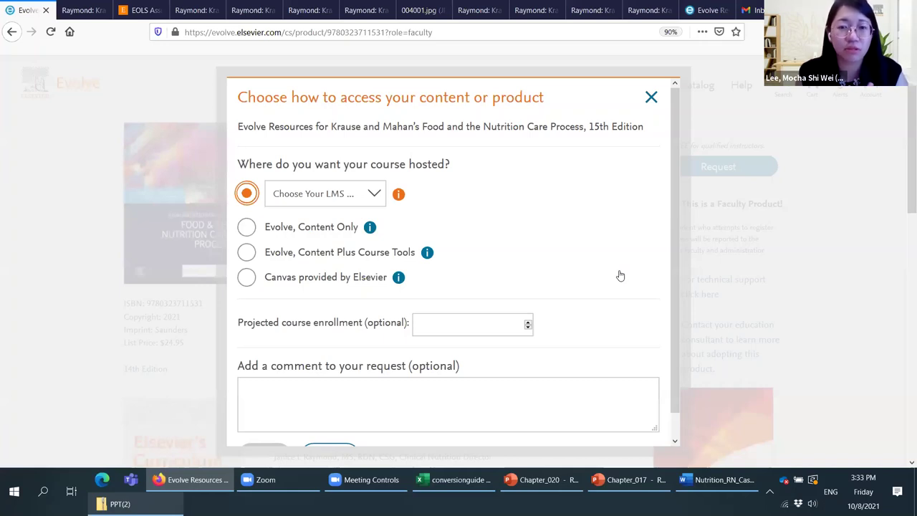
Step: Choose Evolve, Content Only hosting and submit the $0.00 Krause and Mahan order
key("Down")
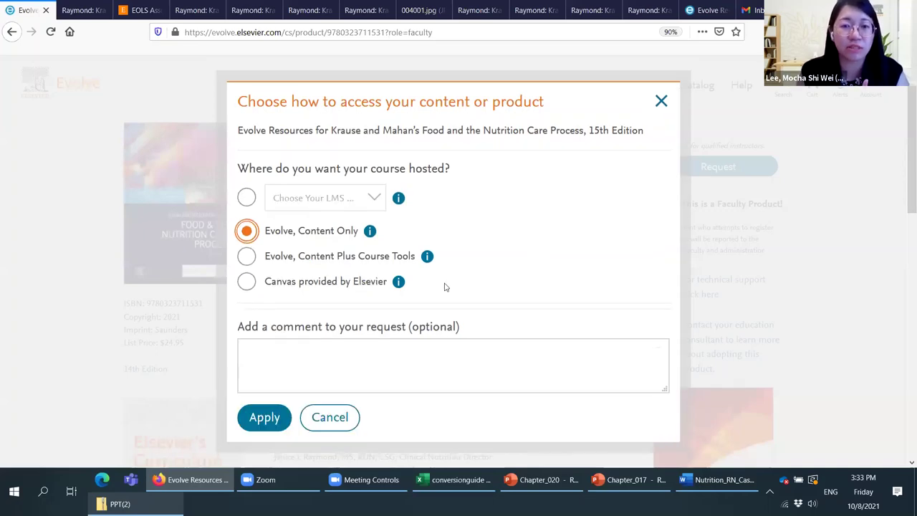
key("Return")
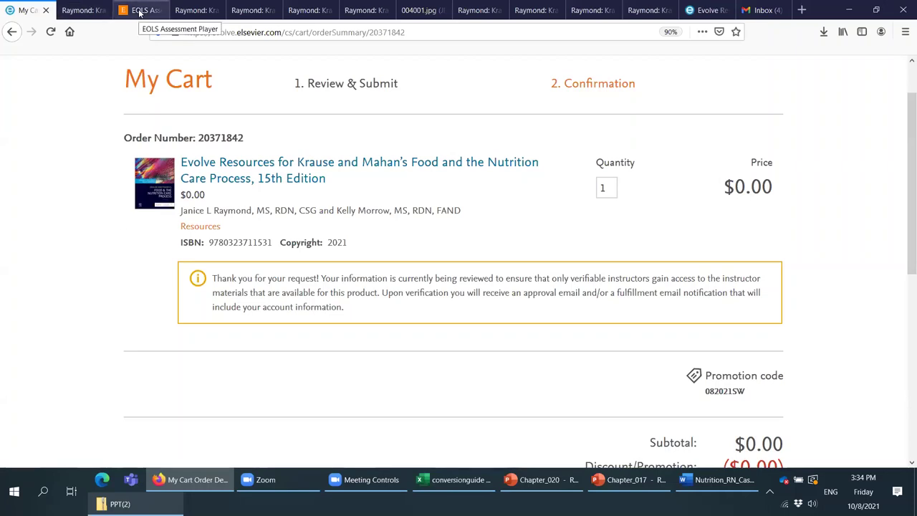
left_click(86, 10)
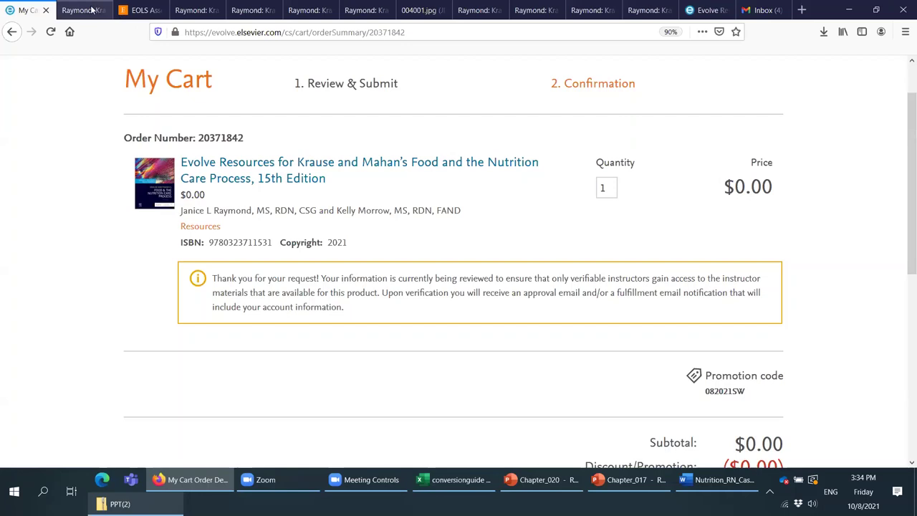
left_click(145, 12)
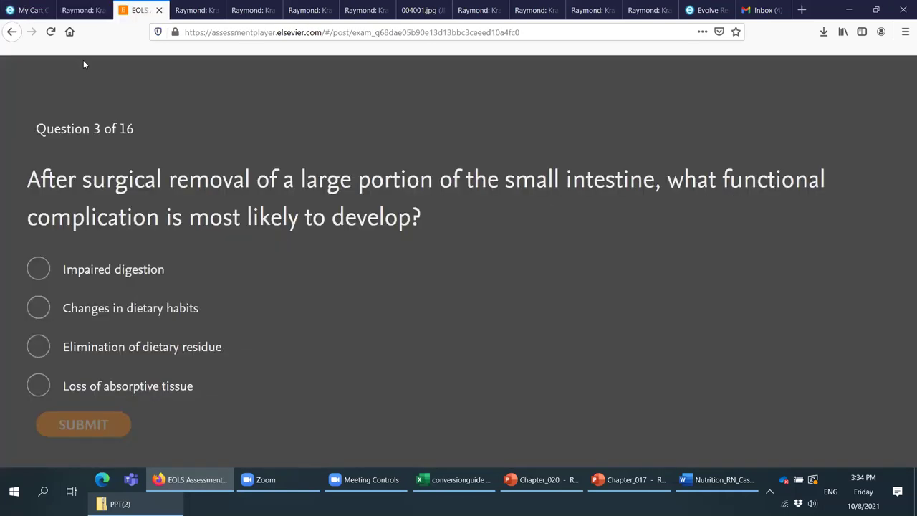
key("ctrl+1")
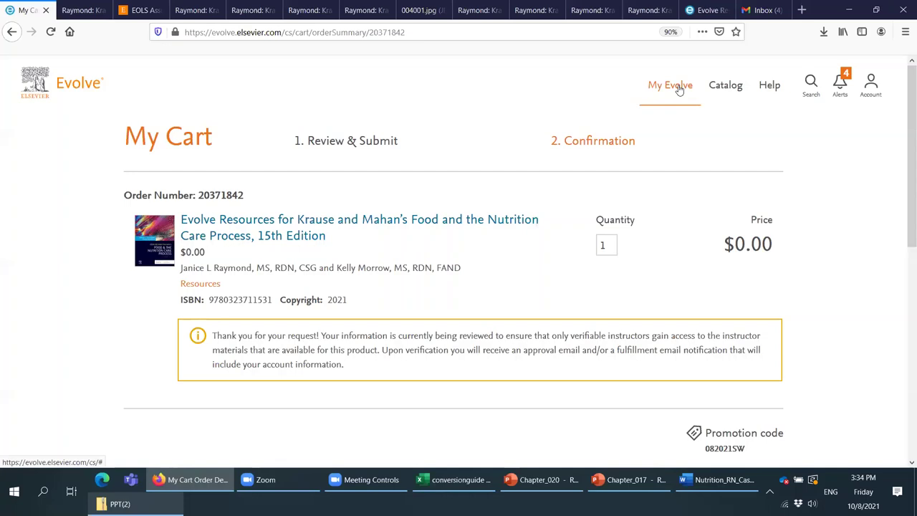
Step: Paste 'krause and mahan' into the Catalog search and run it
left_click(720, 86)
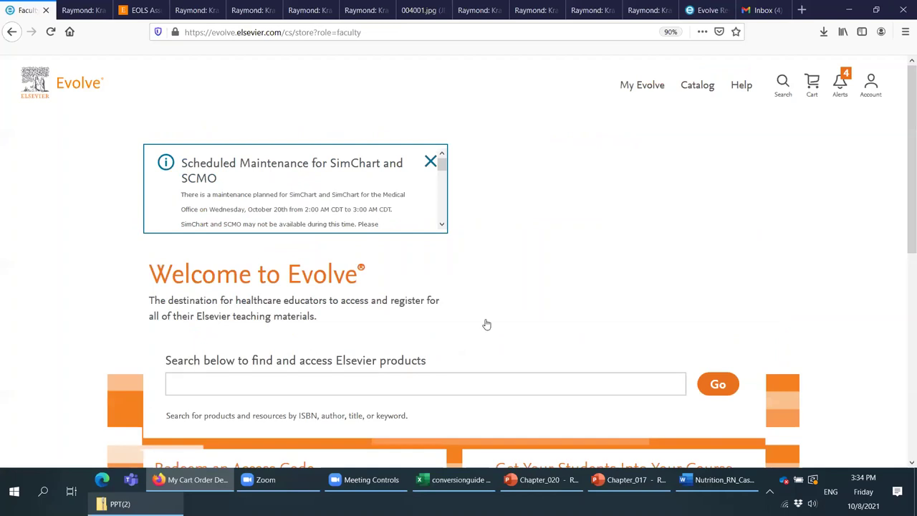
scroll(488, 276, "down", 2)
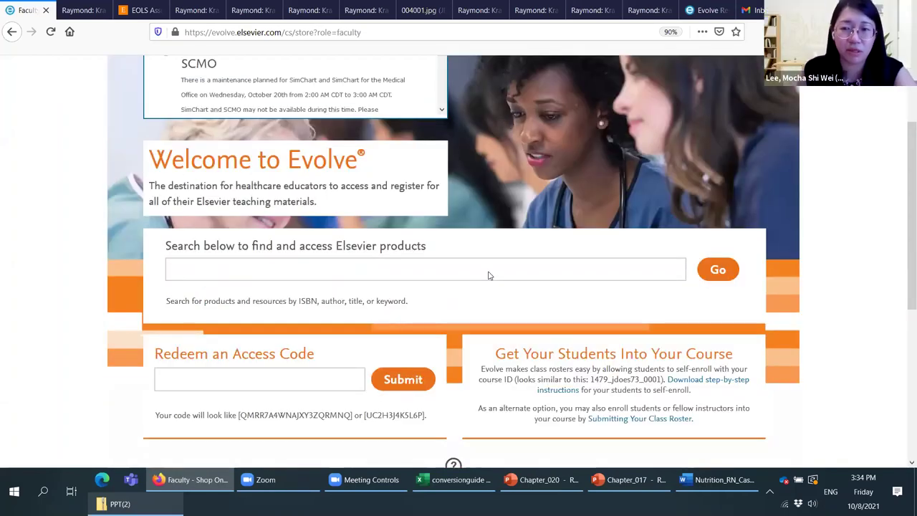
left_click(488, 276)
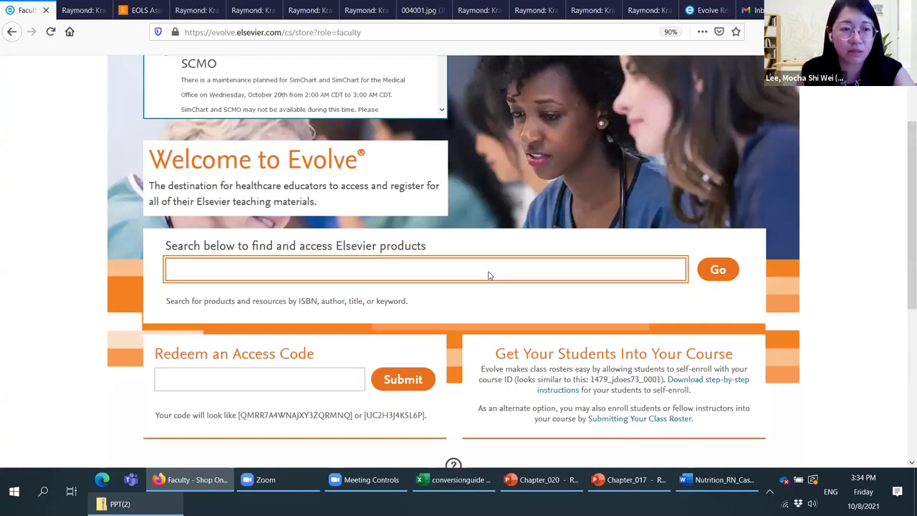
type("krause and mahan")
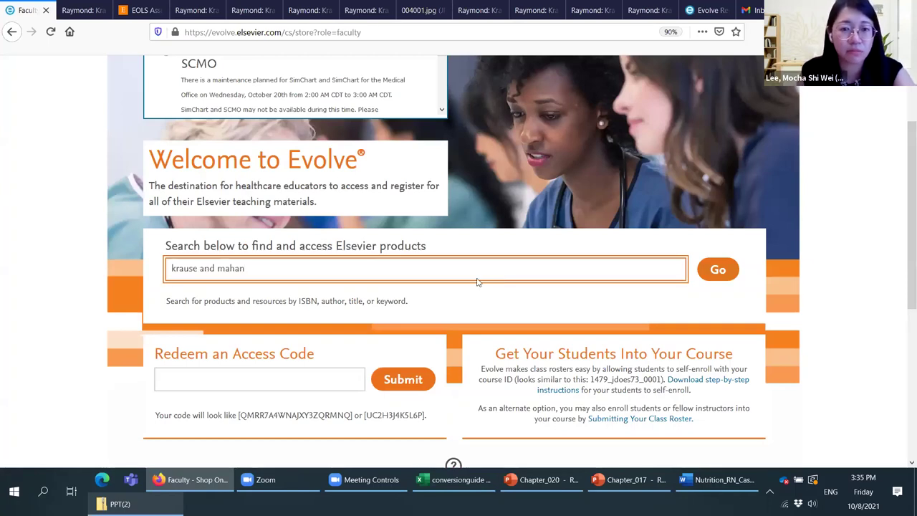
key("Tab")
key("Return")
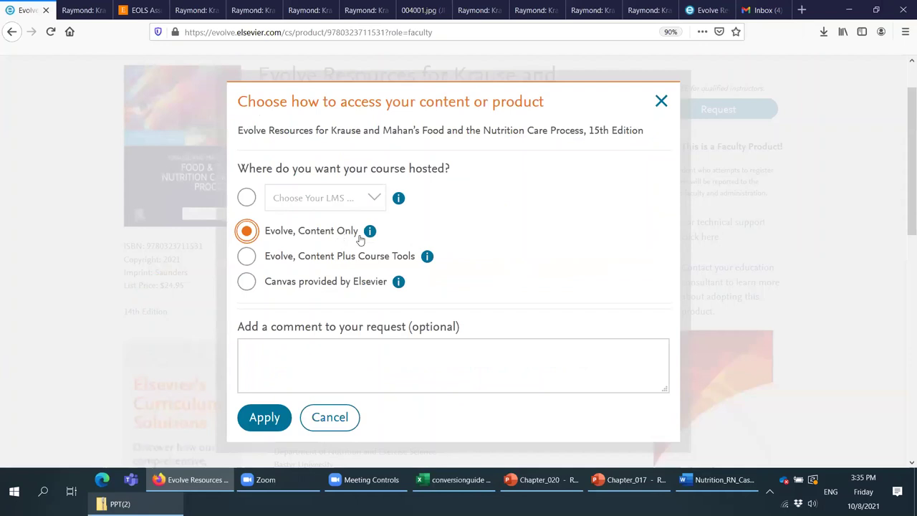
Step: Set Evolve, Content Only as the hosting in the Krause and Mahan access dialog
mouse_move(365, 237)
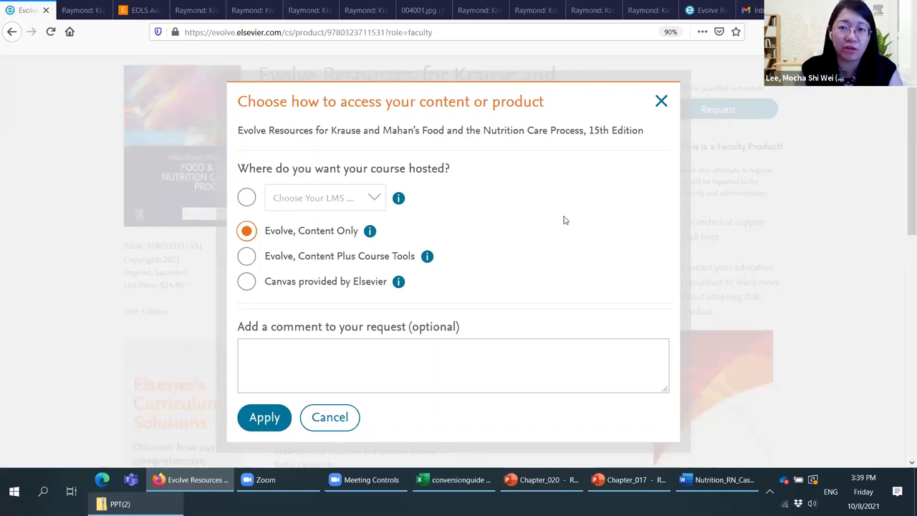
key("Escape")
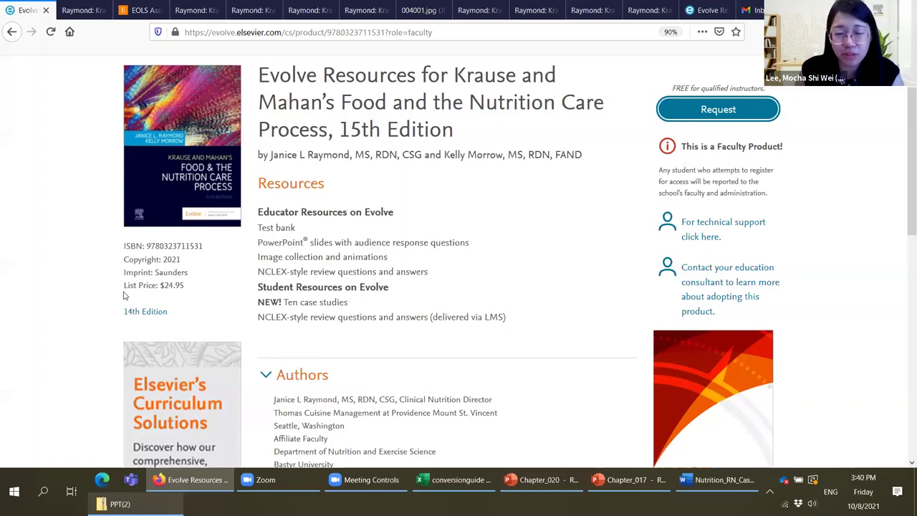
left_click_drag(123, 295, 198, 286)
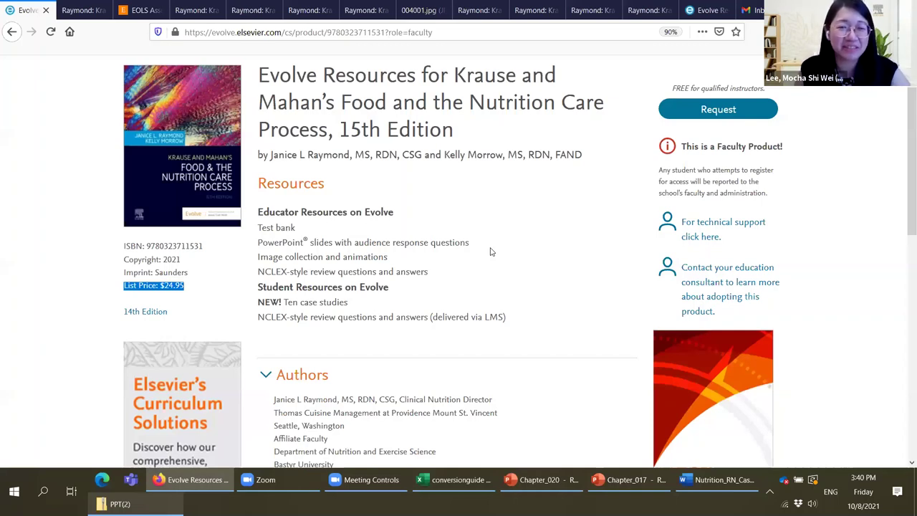
left_click(520, 243)
scroll(520, 243, "down", 1)
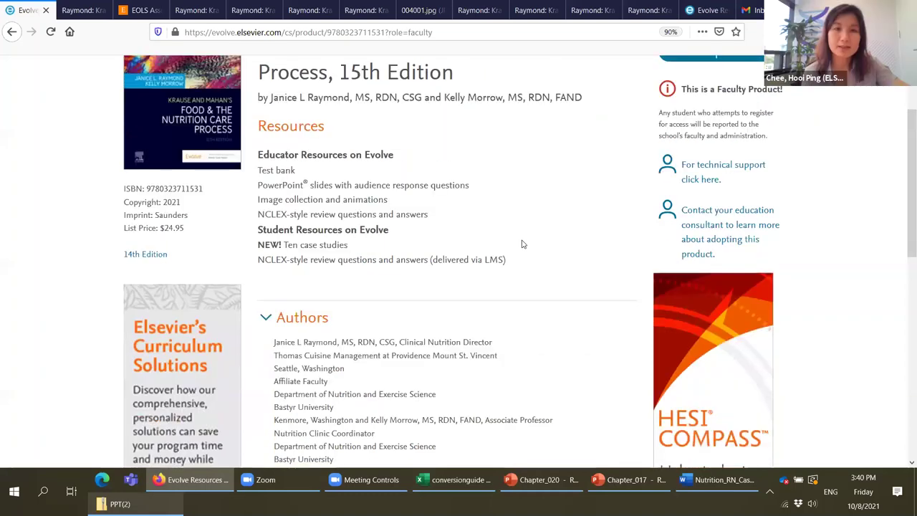
scroll(523, 245, "up", 1)
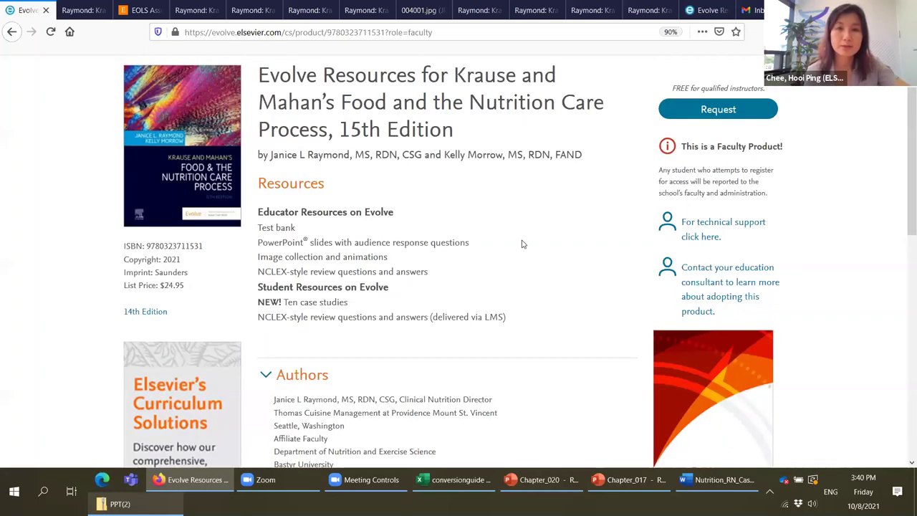
scroll(512, 258, "down", 1)
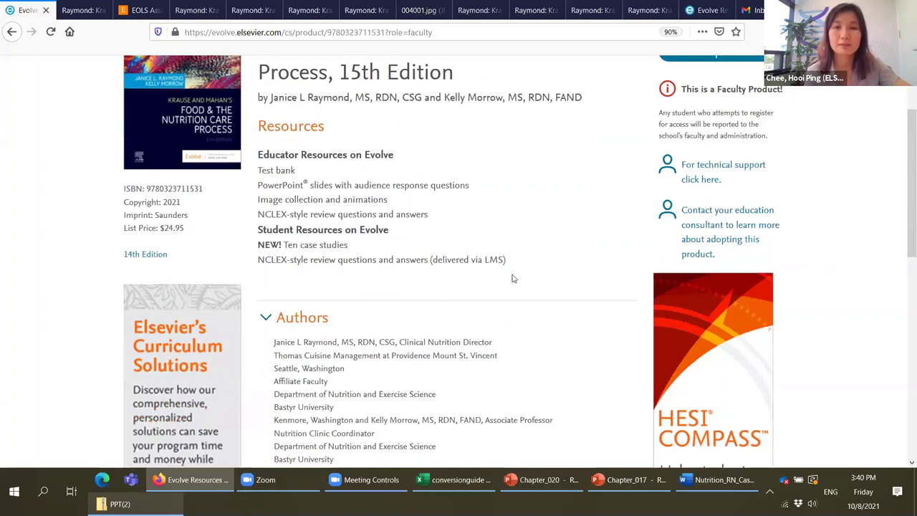
scroll(513, 279, "down", 1)
scroll(512, 279, "down", 1)
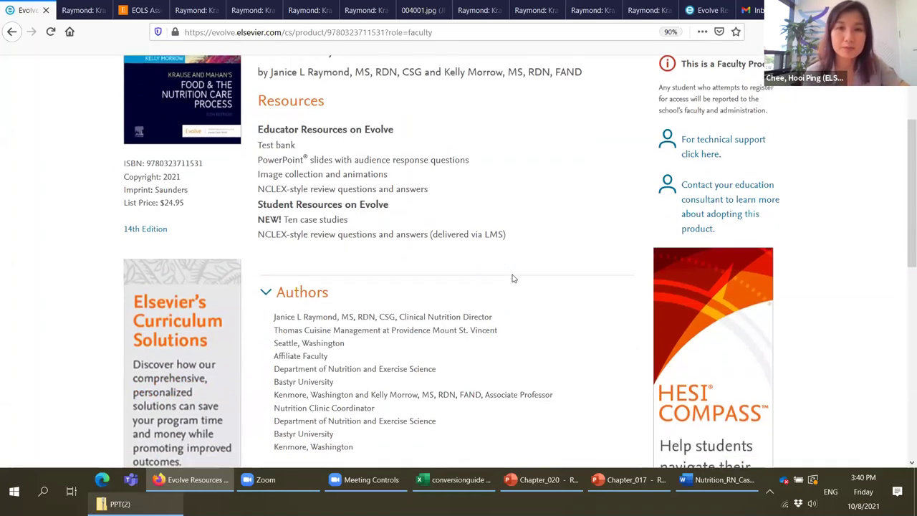
scroll(512, 278, "up", 2)
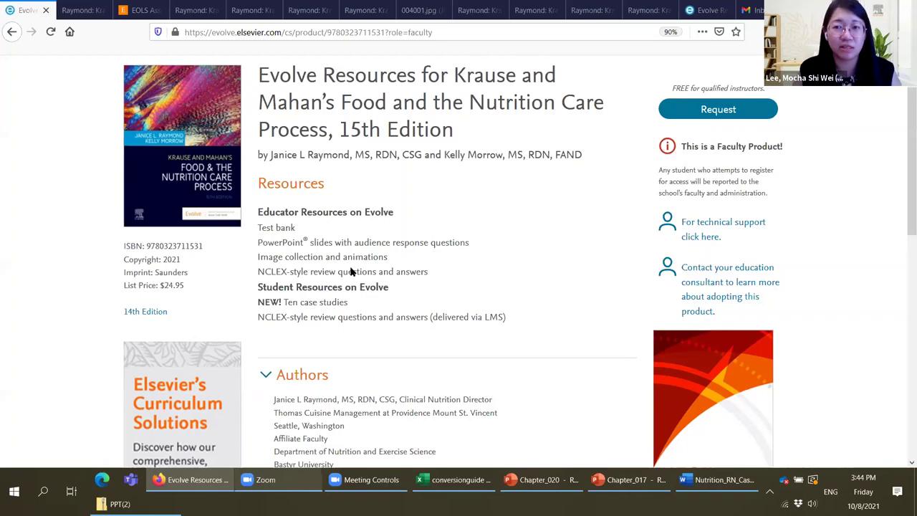
scroll(351, 271, "up", 1)
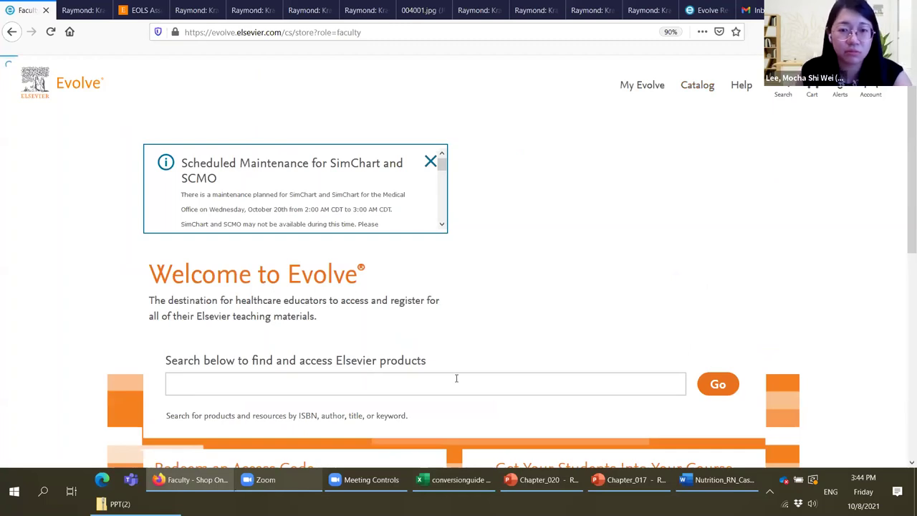
Step: Search the Evolve catalog for 'william'
left_click(455, 383)
type("w")
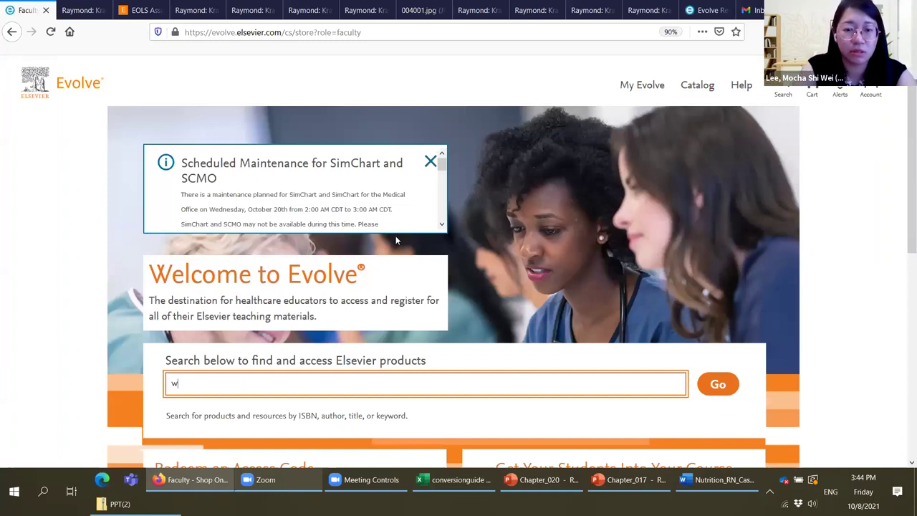
type("illiam")
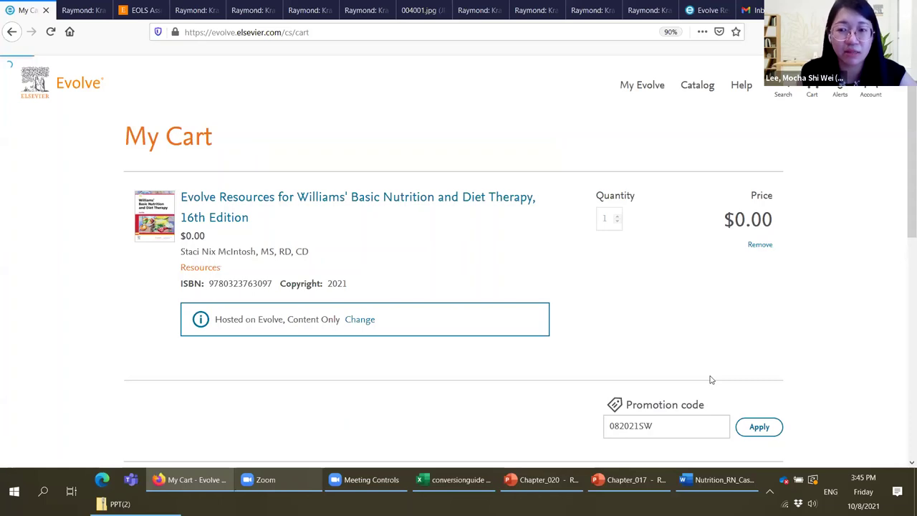
Step: Proceed to checkout for the Williams' Basic Nutrition 16th Edition resources request
scroll(711, 379, "down", 5)
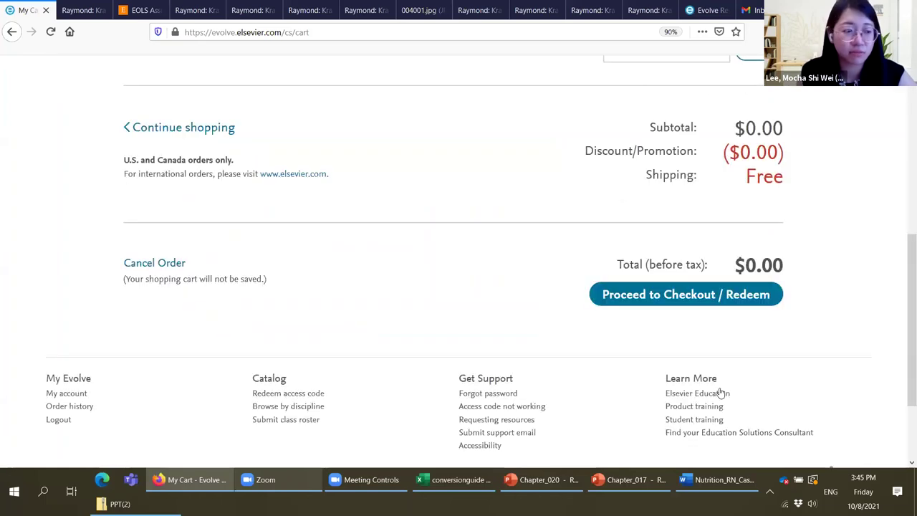
left_click(686, 295)
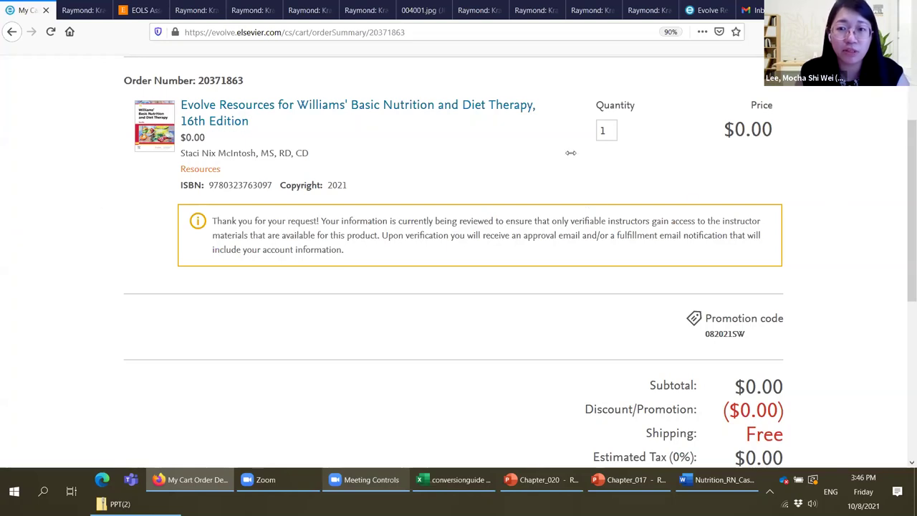
scroll(652, 96, "up", 3)
Step: From My Evolve, open the Williams' Basic Nutrition 16th Edition library and its Instructor Resources
left_click(655, 91)
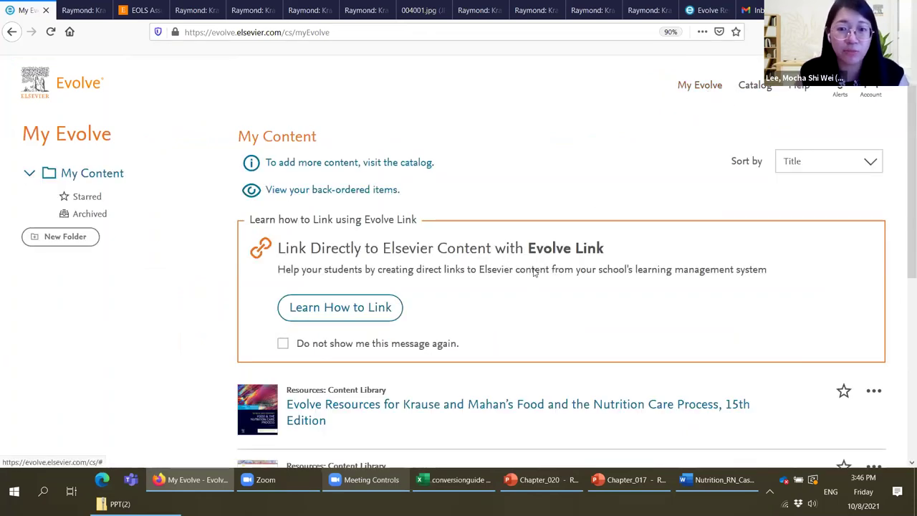
scroll(538, 258, "down", 3)
scroll(541, 256, "down", 1)
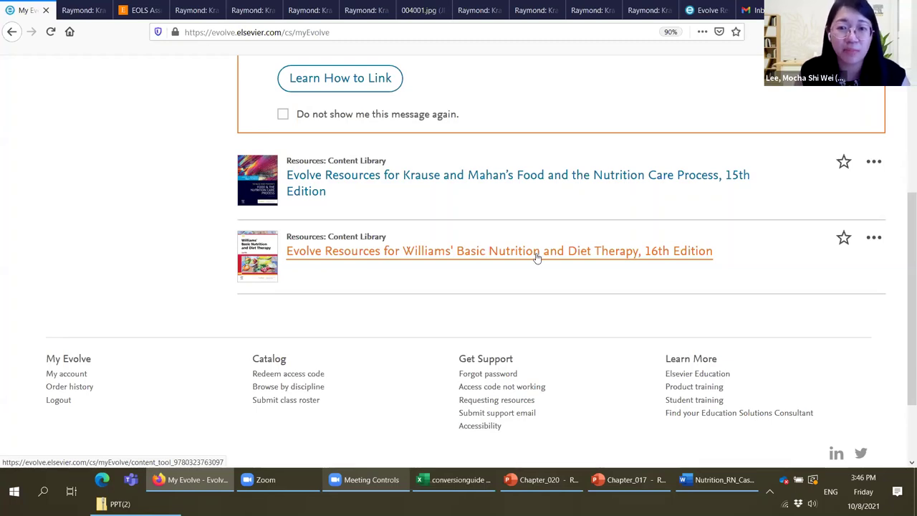
left_click(537, 257)
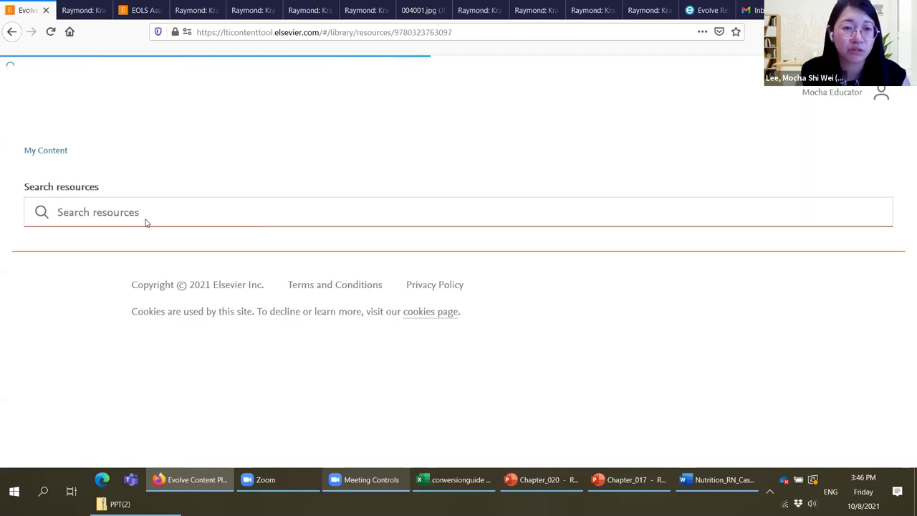
scroll(150, 229, "down", 2)
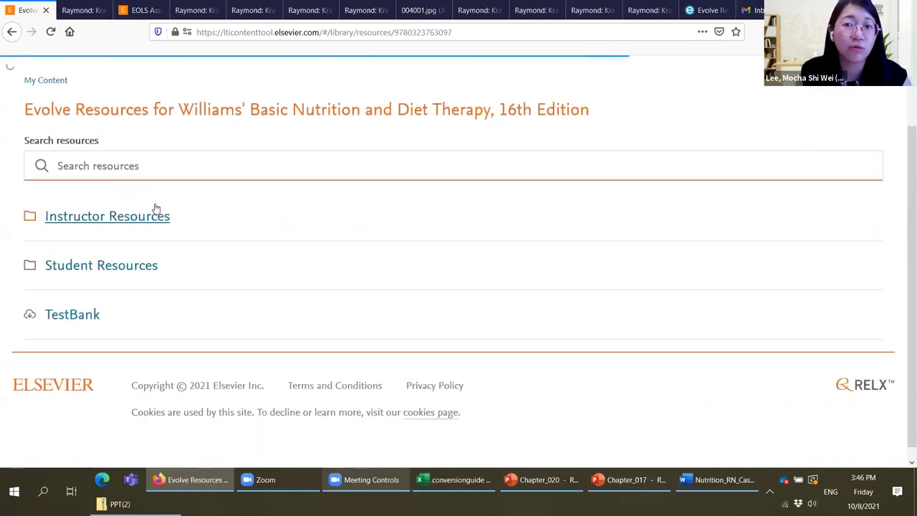
left_click(156, 207)
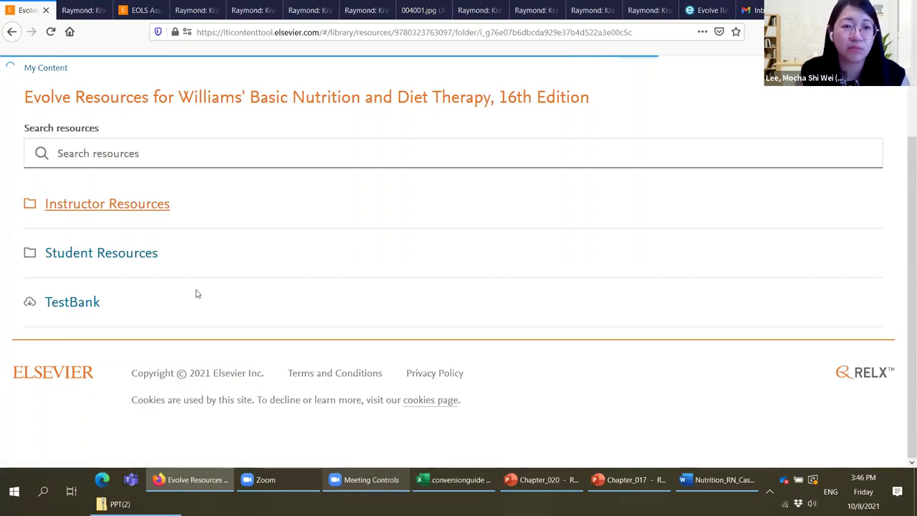
Step: Browse the Williams' Instructor Resources: Image Collection, NGN case studies, PowerPoint Slides, Test Bank
scroll(195, 297, "down", 5)
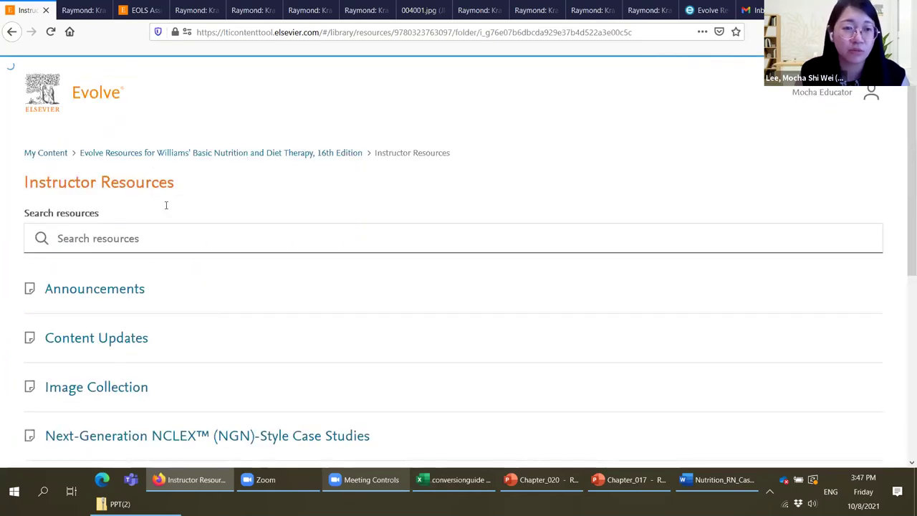
Step: Go back to My Content, which lists the Krause and Mahan 15th Edition and Williams' 16th Edition libraries
left_click(59, 155)
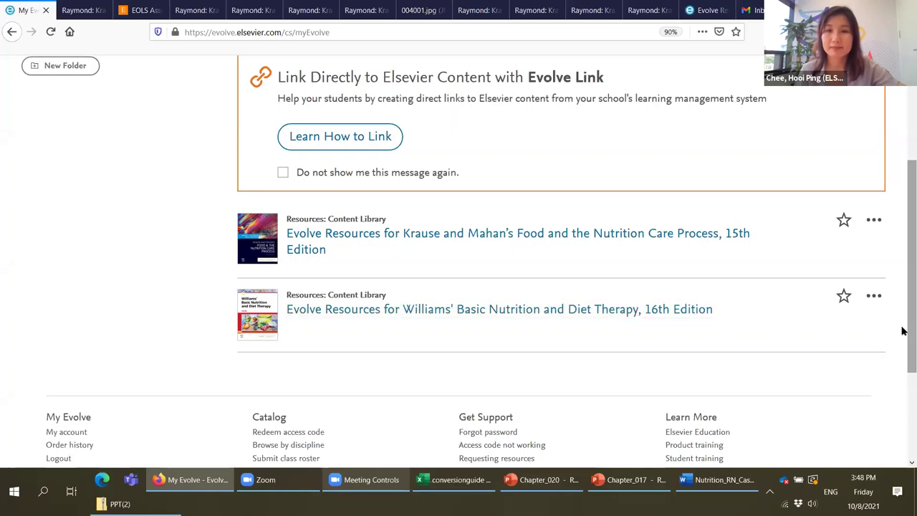
Step: Scroll My Content to Krause and Mahan's Food and the Nutrition Care Process, 15th Edition resources
scroll(902, 230, "up", 1)
scroll(903, 230, "up", 1)
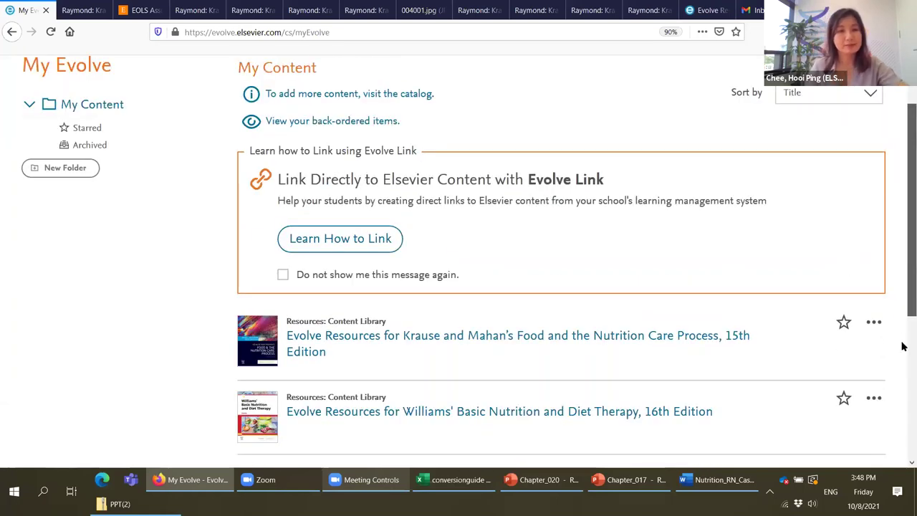
scroll(680, 226, "down", 2)
scroll(680, 226, "down", 1)
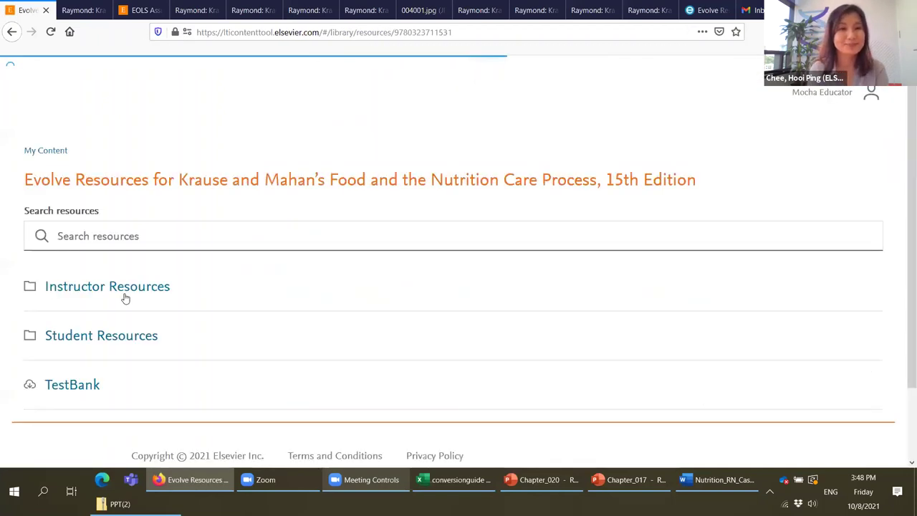
Step: Open the Krause and Mahan Student Resources folder and scroll its chapter folders, Chapter 08 to 15
left_click(221, 333)
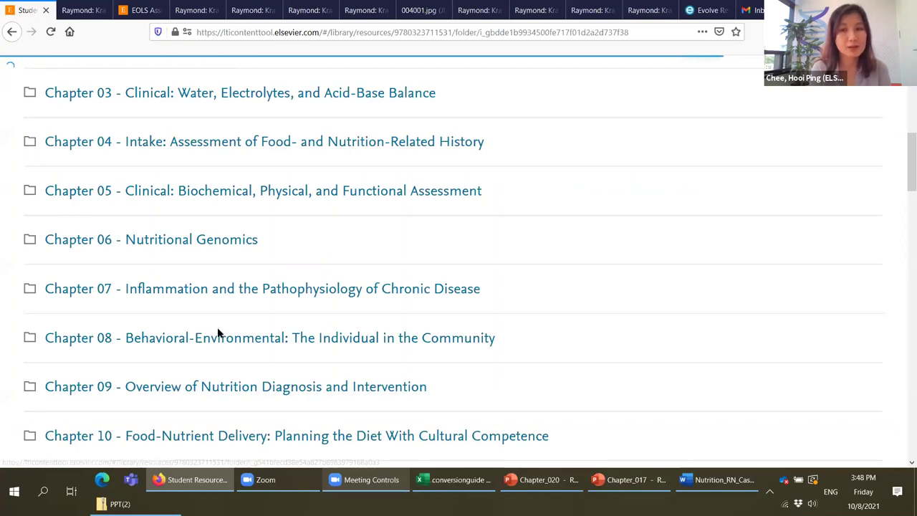
scroll(218, 333, "down", 3)
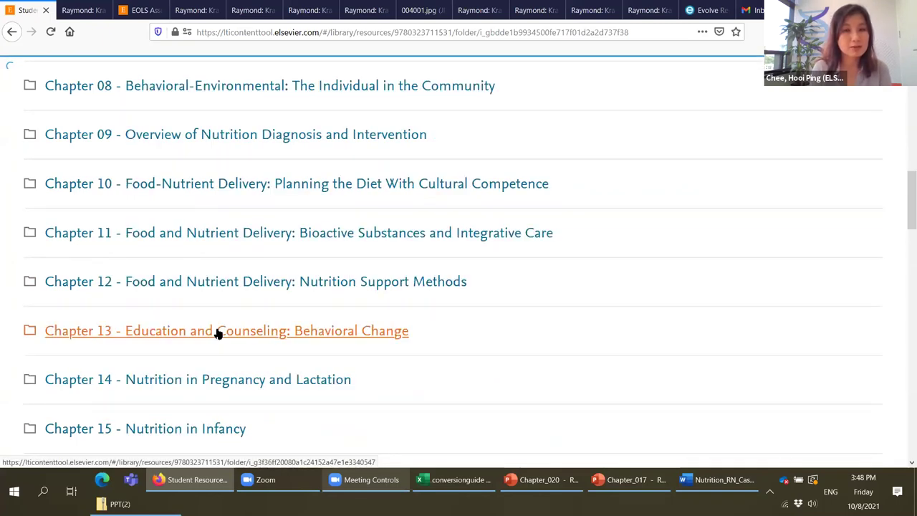
scroll(219, 333, "down", 6)
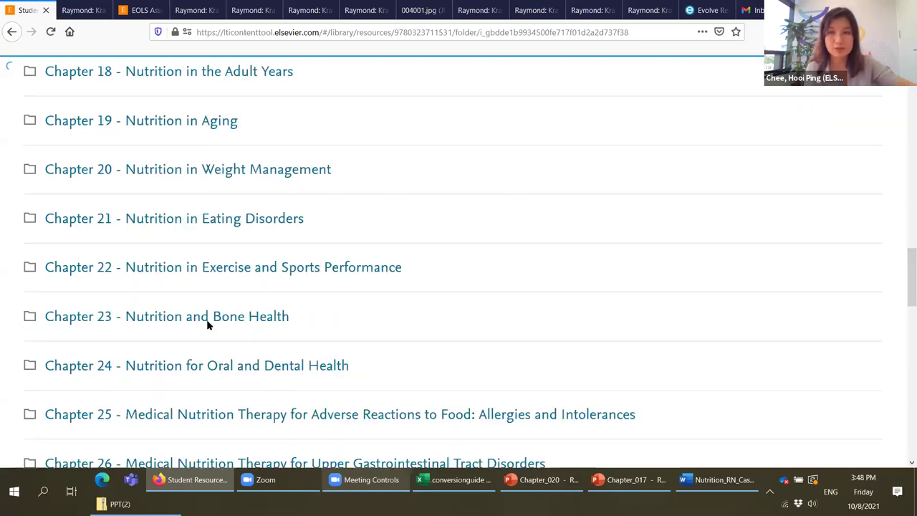
scroll(190, 158, "up", 6)
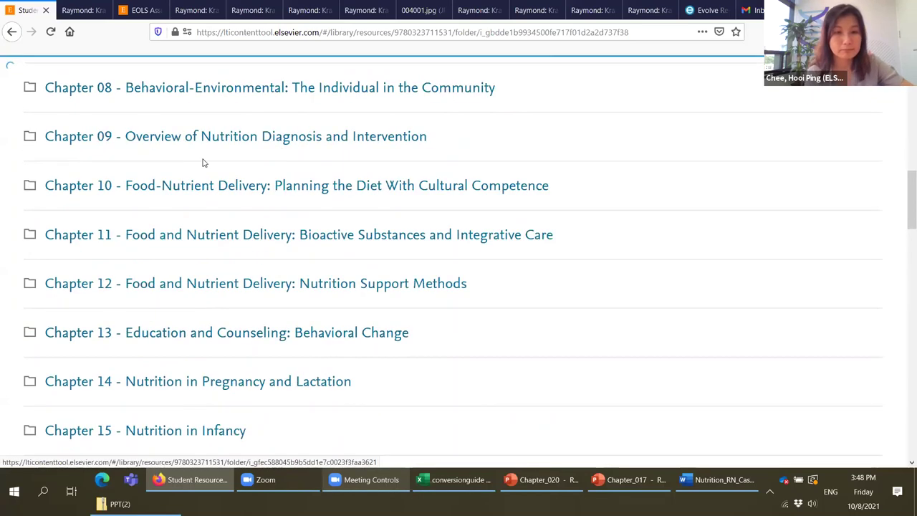
scroll(203, 162, "up", 8)
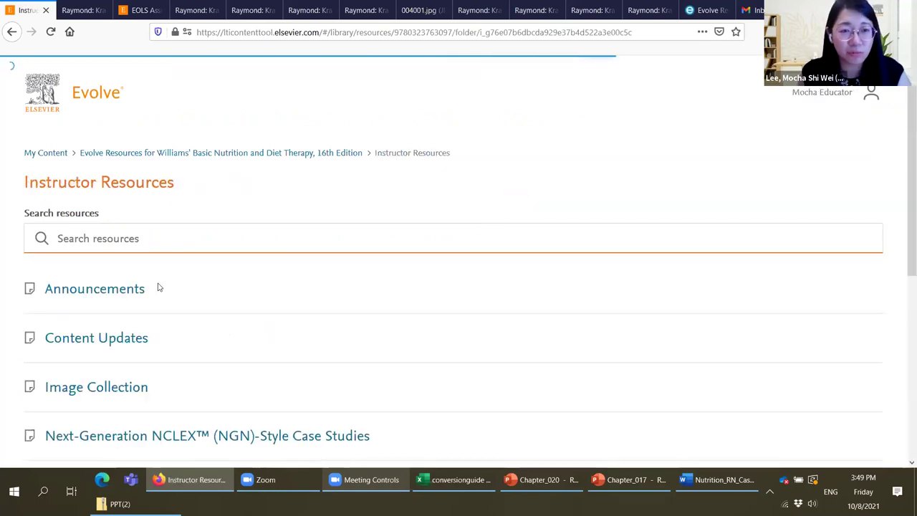
Step: Scroll through the Williams' Image Collection chapter figures, then switch back to the Instructor Resources tab
scroll(136, 236, "down", 2)
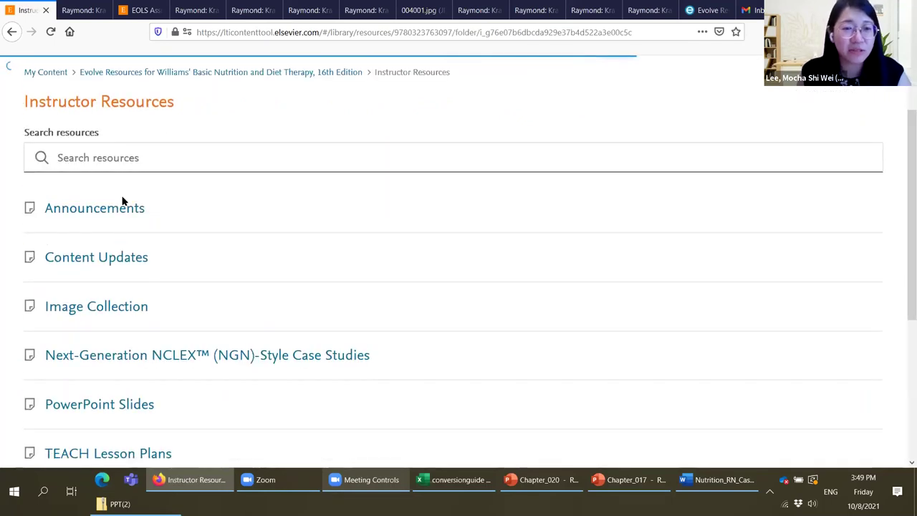
scroll(118, 222, "down", 1)
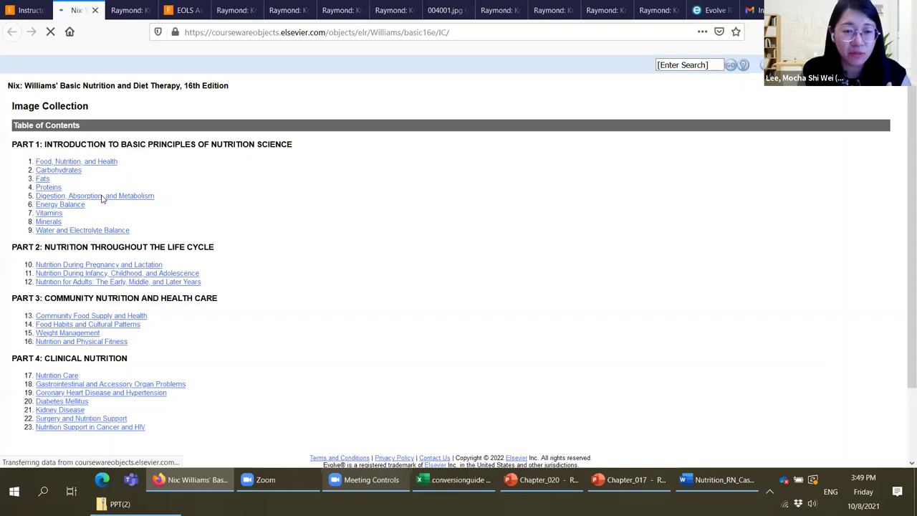
scroll(279, 227, "down", 2)
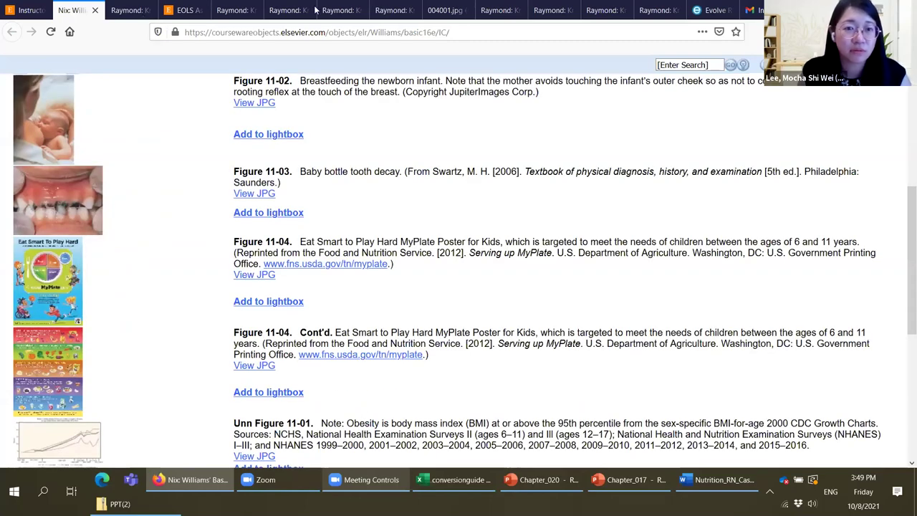
left_click(35, 12)
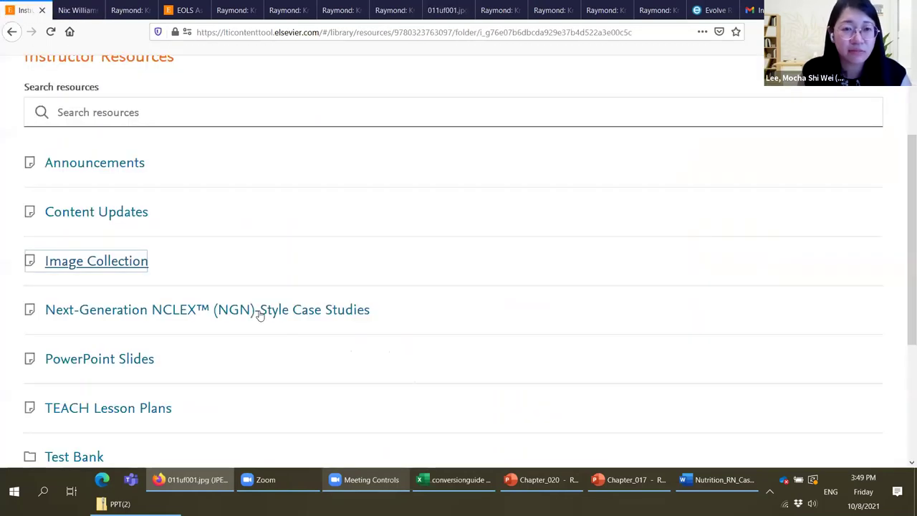
Step: View the Williams' NGN case study questions, Case 01 to Case 06, then open the PowerPoint Slides
left_click(259, 311)
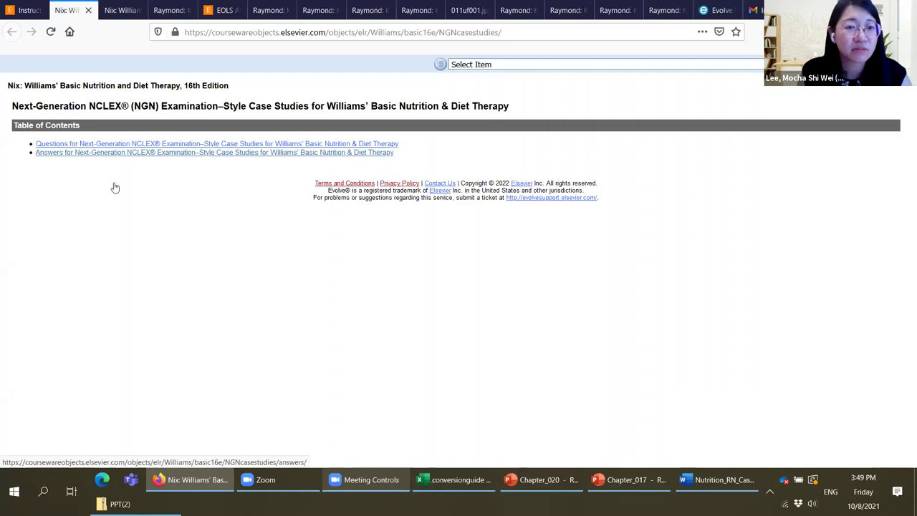
left_click(114, 143)
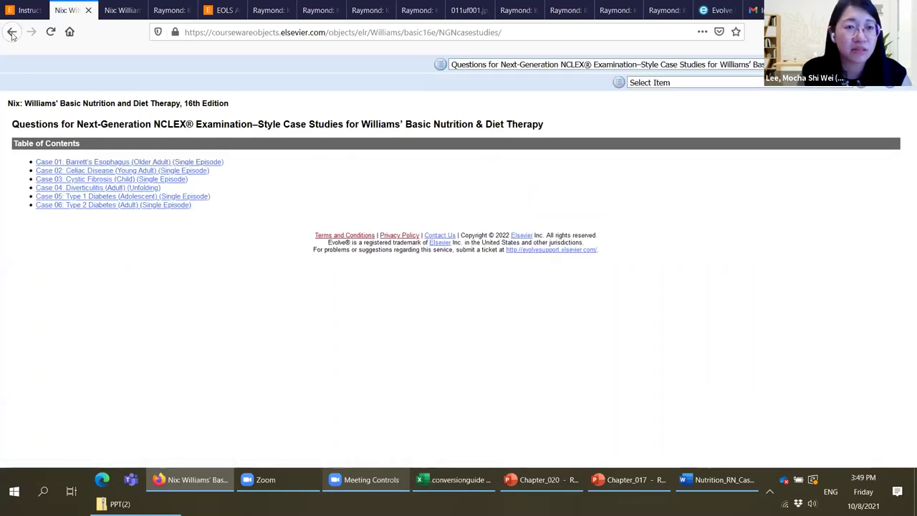
key("ctrl+shift+Tab")
left_click(153, 358)
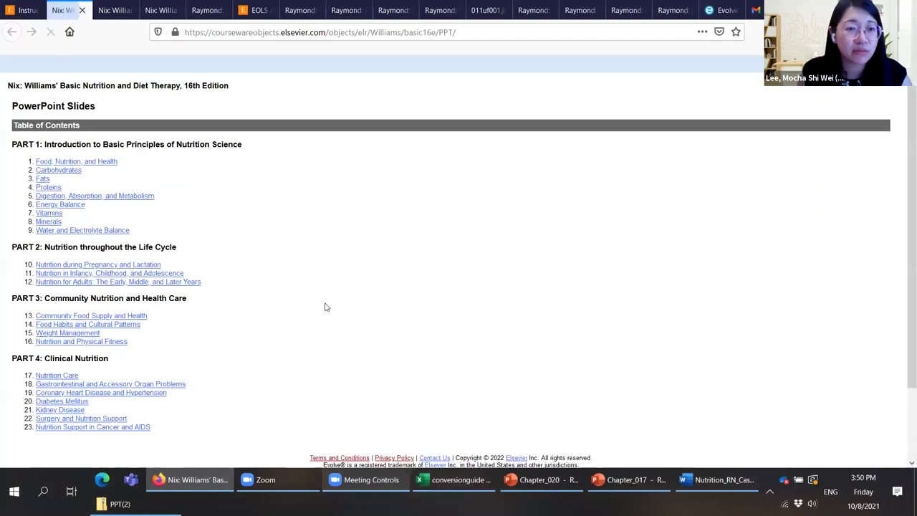
Step: Look over the PowerPoint Slides chapters, then open and scroll the TEACH Lesson Plans chapter list
scroll(325, 307, "down", 2)
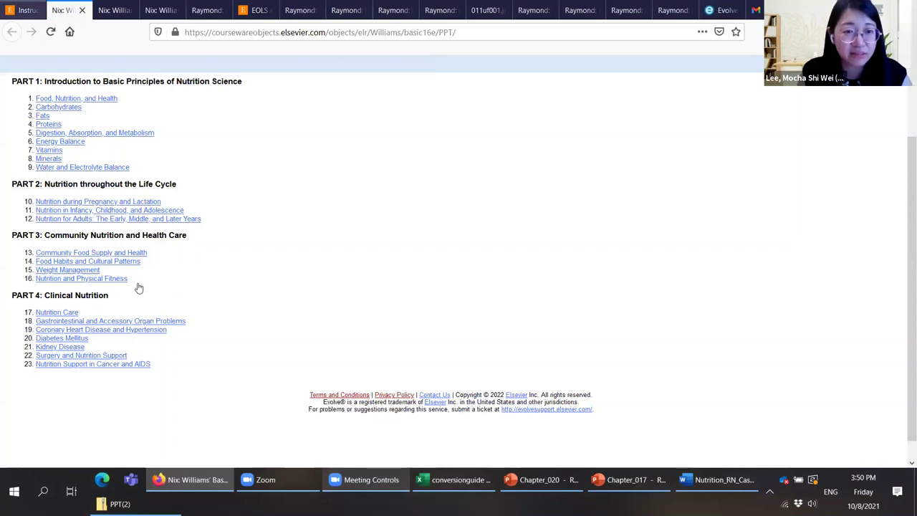
key("ctrl+shift+Tab")
key("Tab")
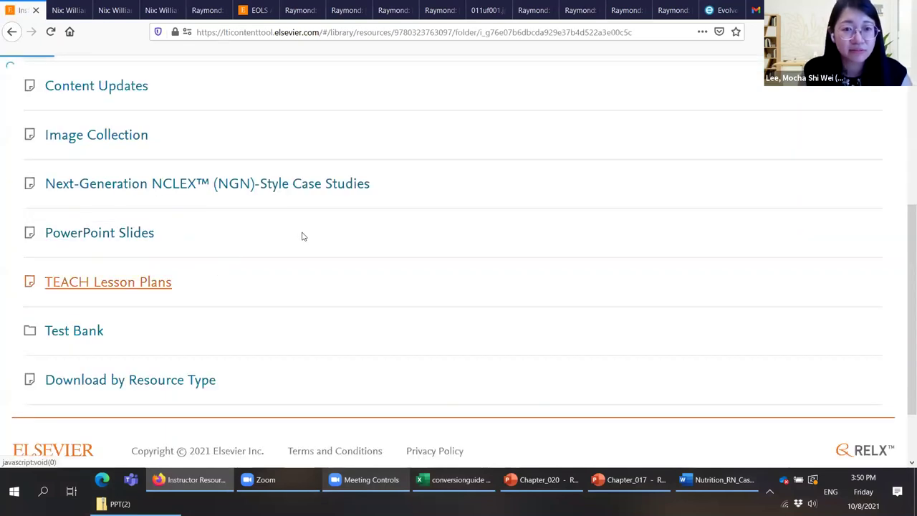
key("Return")
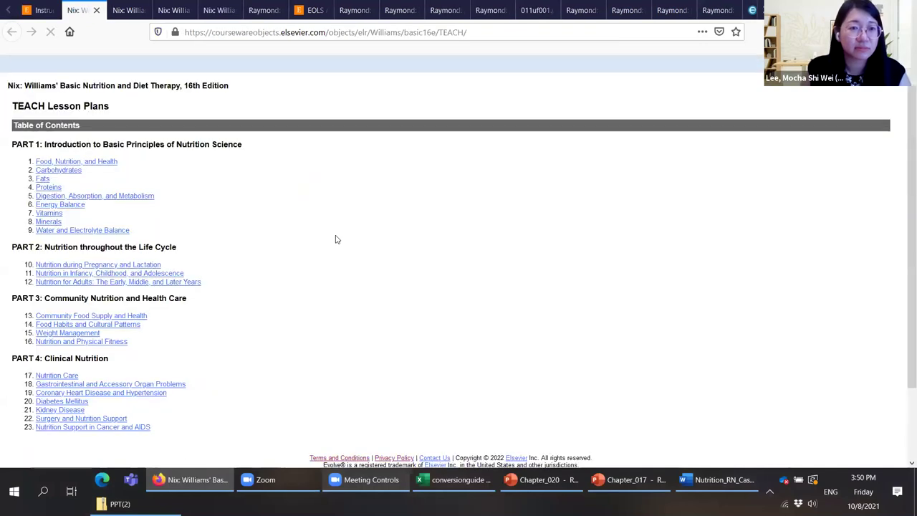
scroll(335, 240, "down", 2)
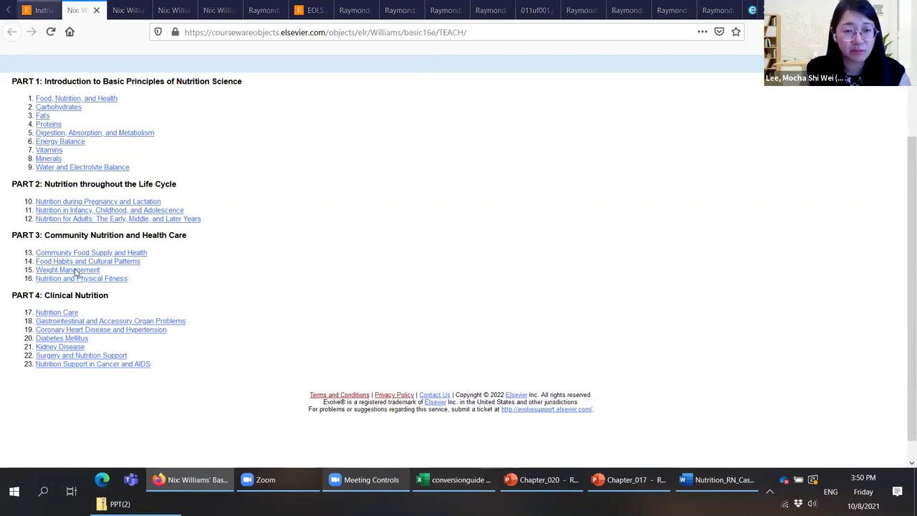
key("ctrl+shift+Tab")
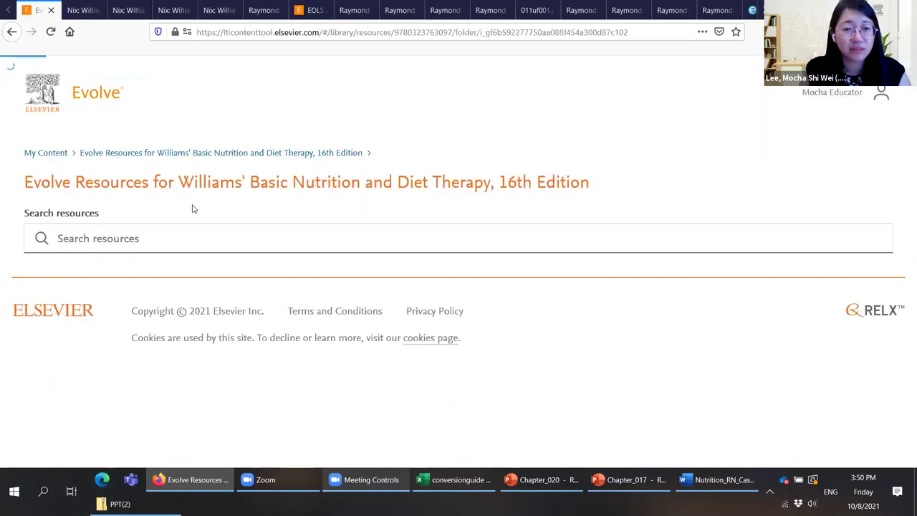
Step: Scroll the Williams' Test Bank chapter list, then go back to the Instructor Resources folder
scroll(197, 211, "down", 3)
scroll(200, 214, "down", 1)
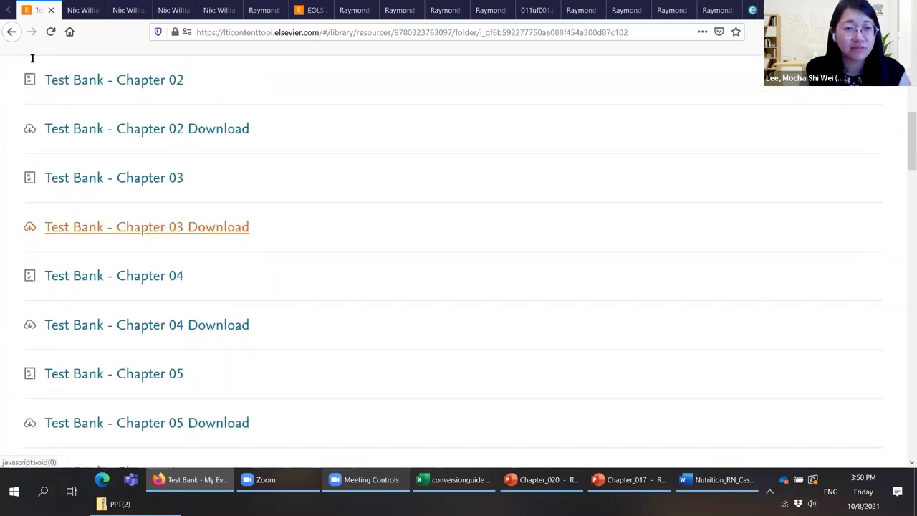
scroll(215, 219, "up", 3)
key("alt+Left")
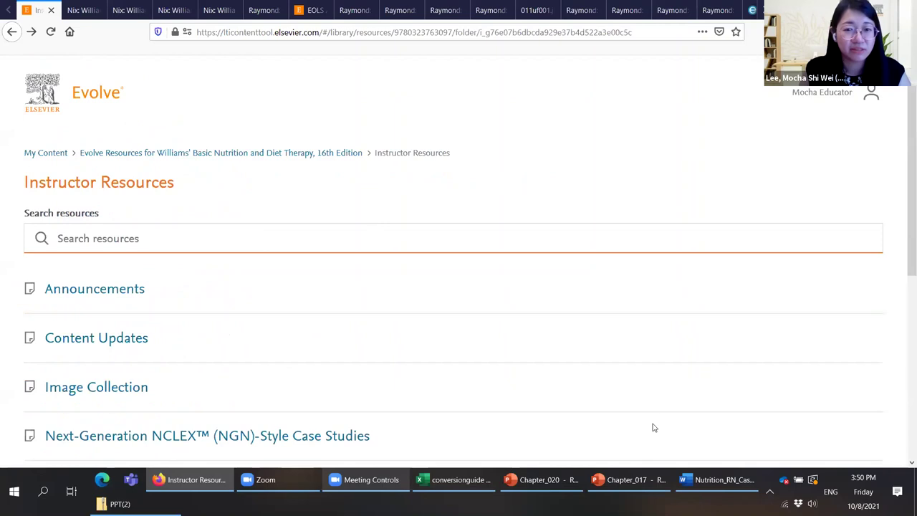
scroll(638, 430, "down", 1)
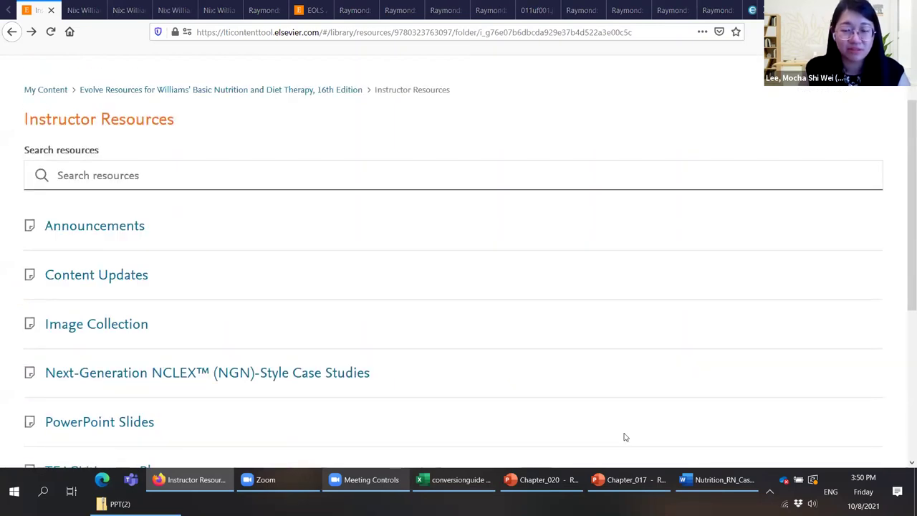